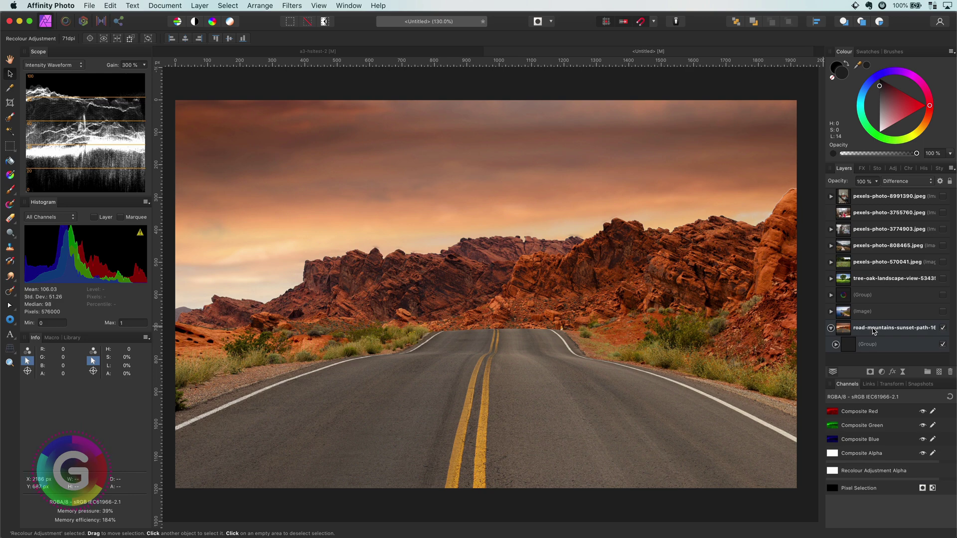
Step: Expand the road photo's group and switch on both HSL Shift layers and the Recolour layer
{"action": "left_click", "coordinate": [835, 344]}
{"action": "scroll", "coordinate": [886, 335], "scroll_direction": "down", "scroll_amount": 2}
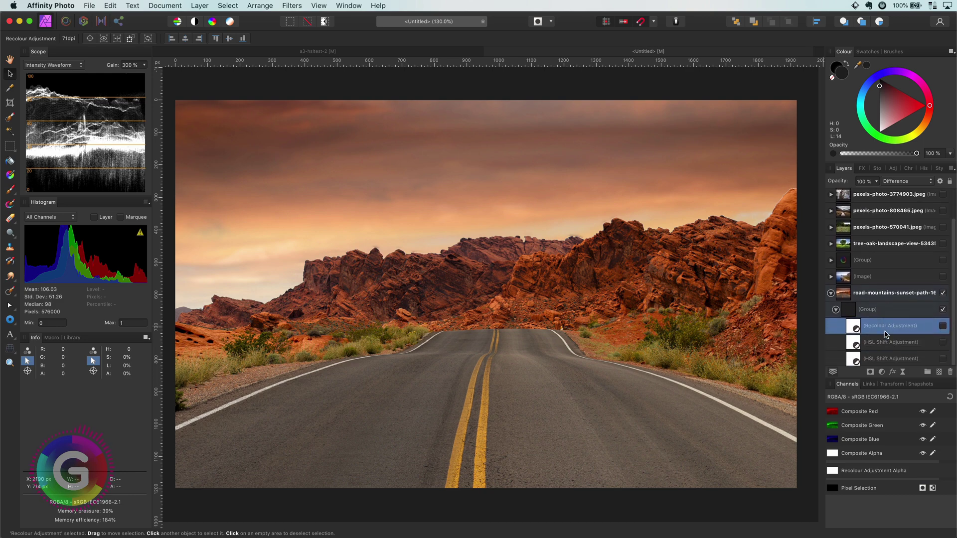
{"action": "left_click", "coordinate": [943, 359]}
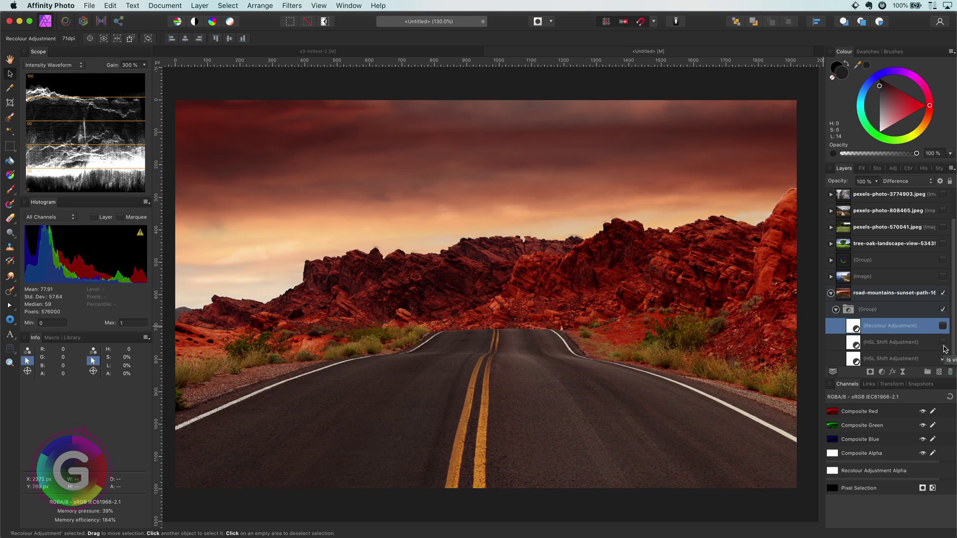
{"action": "left_click", "coordinate": [943, 343]}
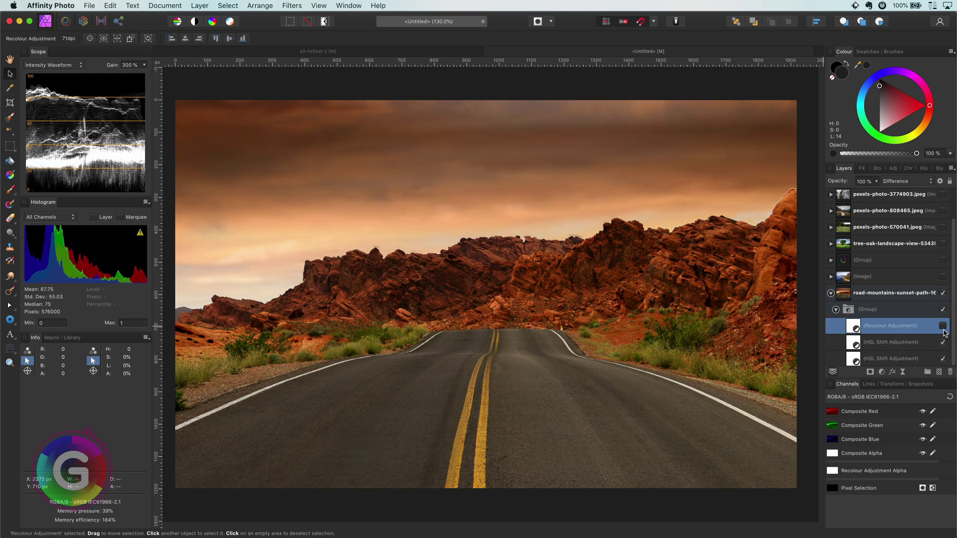
{"action": "left_click", "coordinate": [943, 326]}
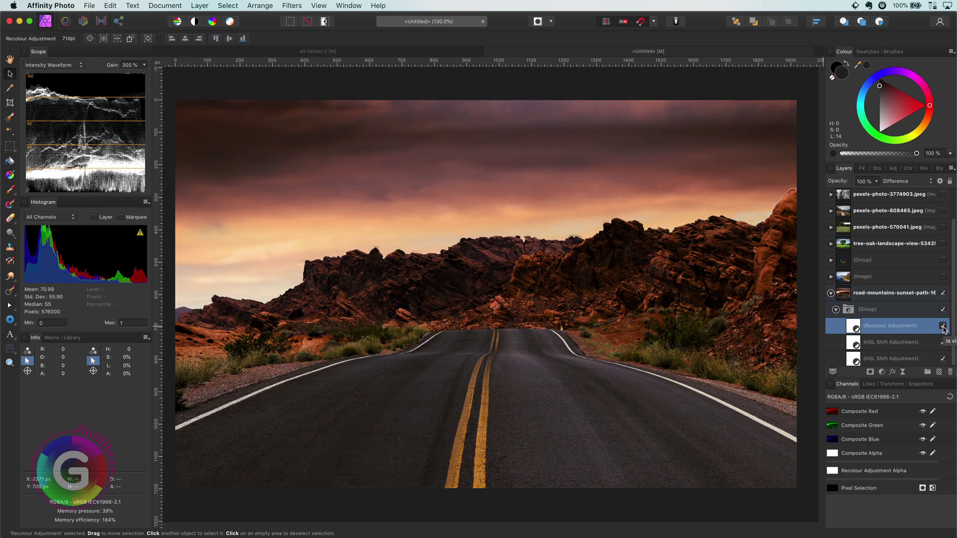
Step: Hide the whole adjustment group, keep Recolour switched on, and select the group
{"action": "left_click", "coordinate": [942, 310]}
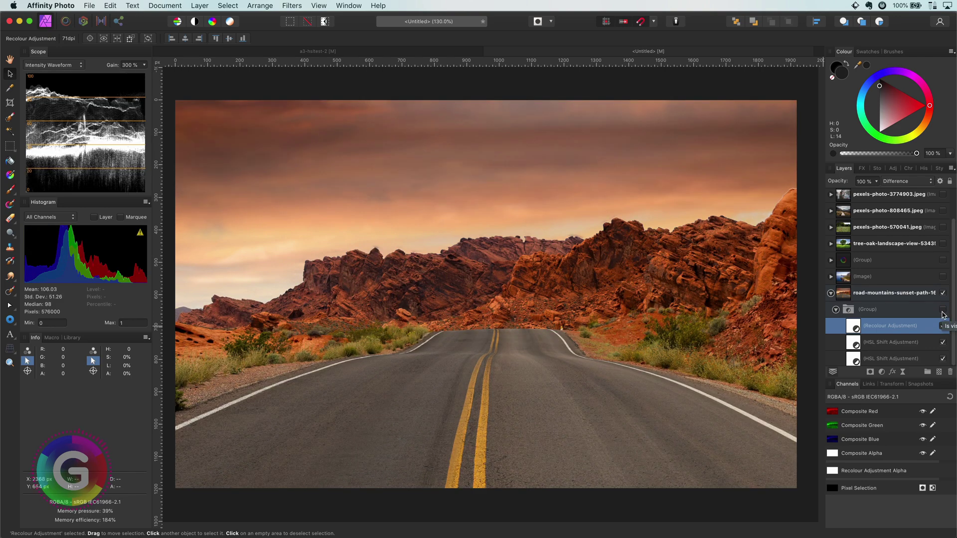
{"action": "left_click", "coordinate": [942, 325]}
{"action": "left_click", "coordinate": [845, 316]}
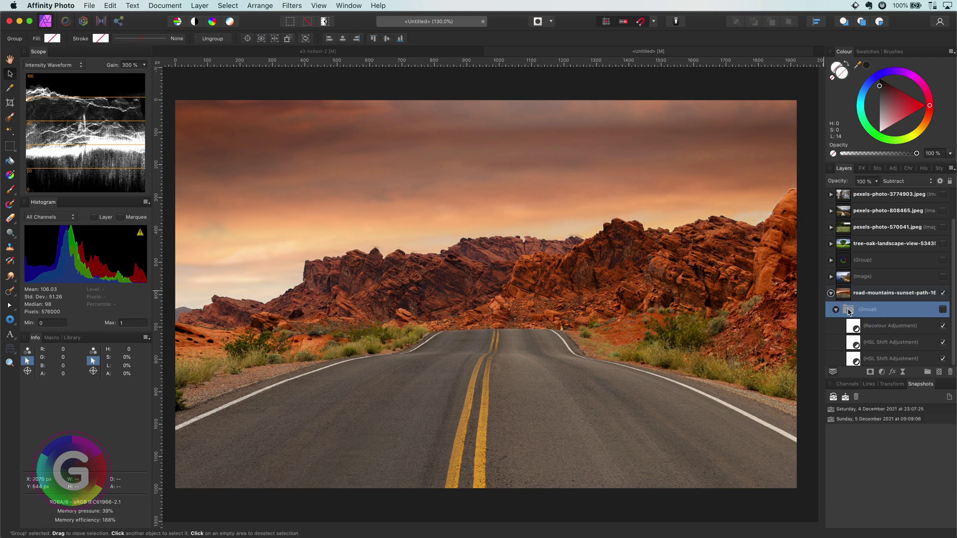
Step: Delete the old group and add an HSL adjustment with Hue Shift -180°
{"action": "key", "text": "Delete"}
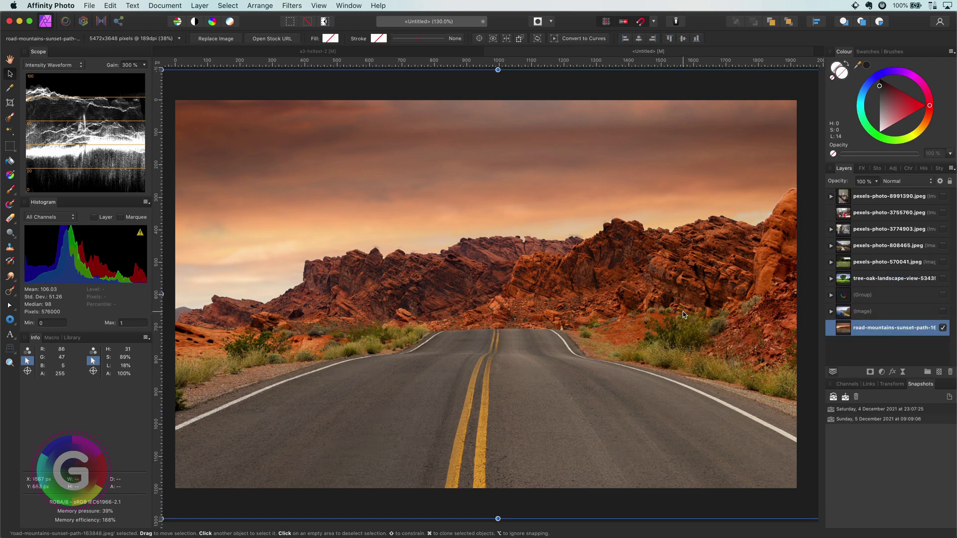
{"action": "left_click", "coordinate": [881, 374]}
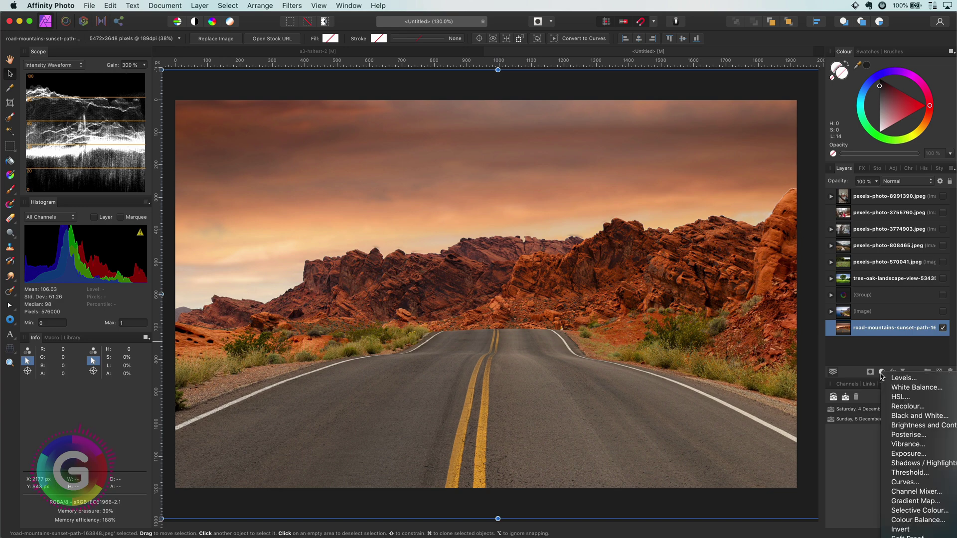
{"action": "left_click", "coordinate": [894, 397]}
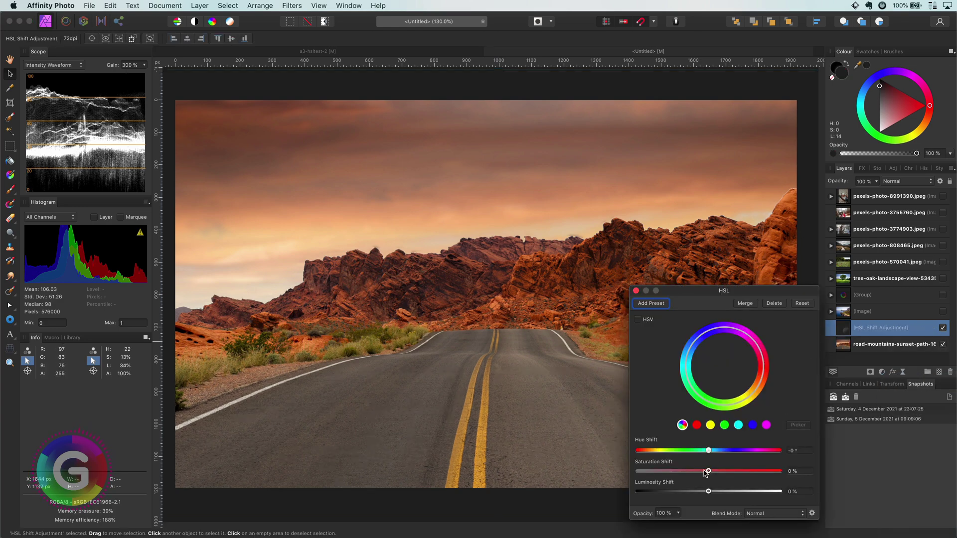
{"action": "left_click_drag", "start_coordinate": [708, 453], "coordinate": [601, 447]}
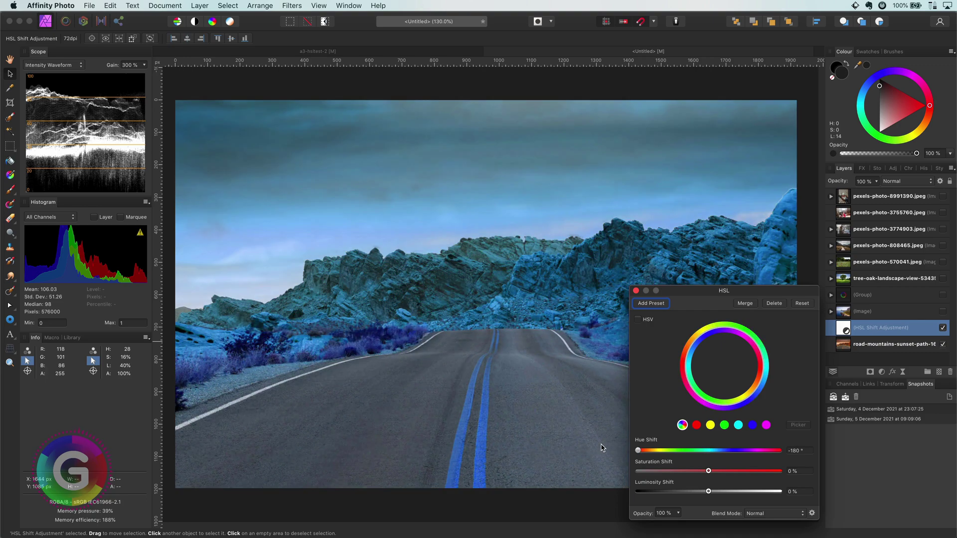
{"action": "left_click", "coordinate": [636, 290]}
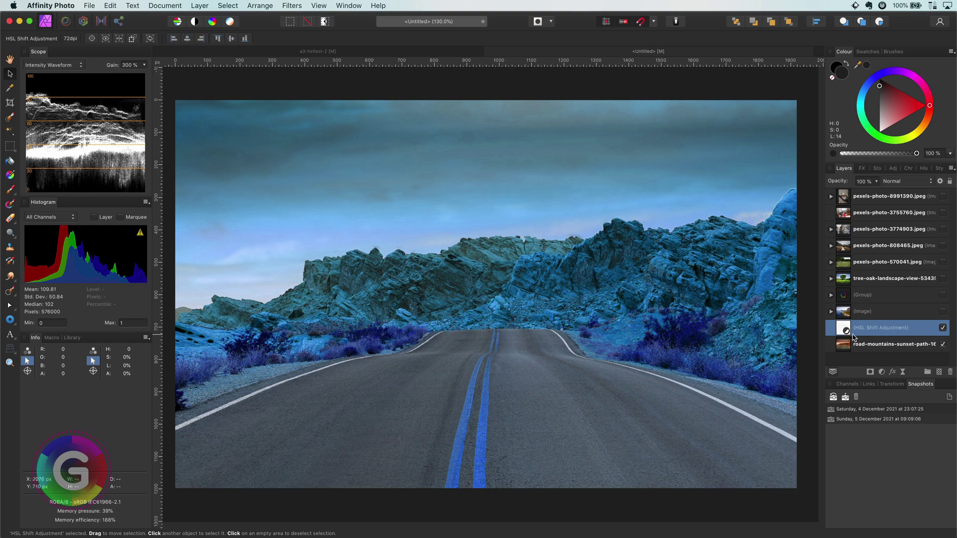
Step: Nest the HSL Shift inside the road photo layer and wrap it in a group
{"action": "left_click_drag", "start_coordinate": [871, 350], "coordinate": [871, 349]}
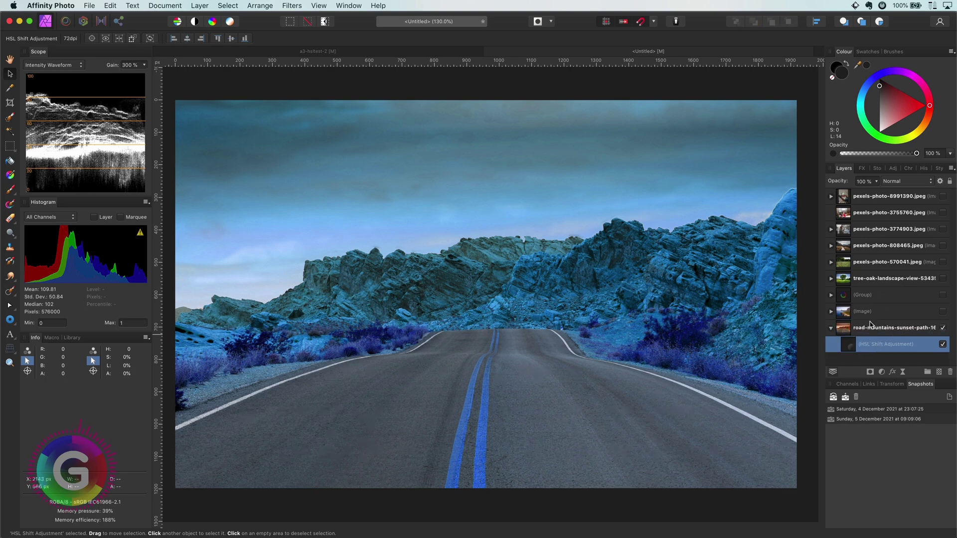
{"action": "right_click", "coordinate": [851, 347]}
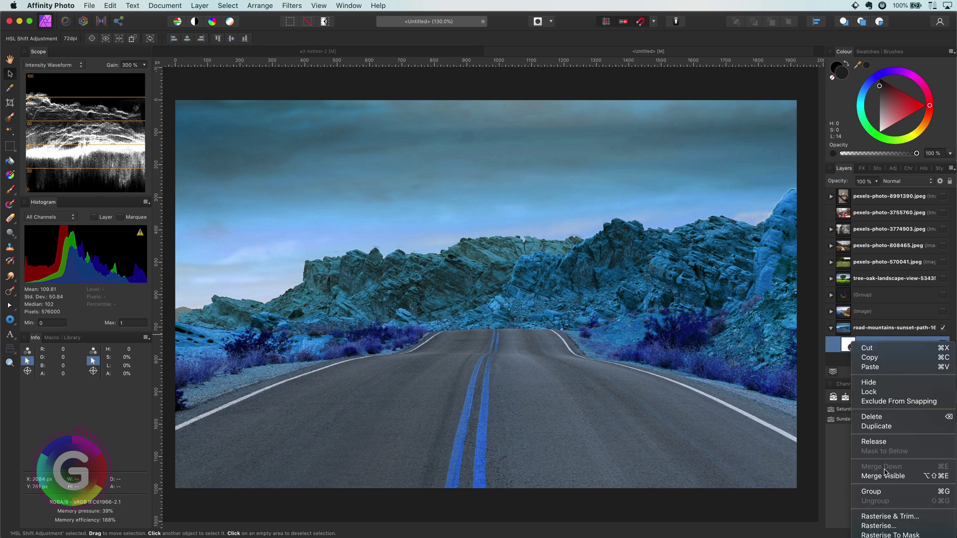
{"action": "left_click", "coordinate": [888, 491]}
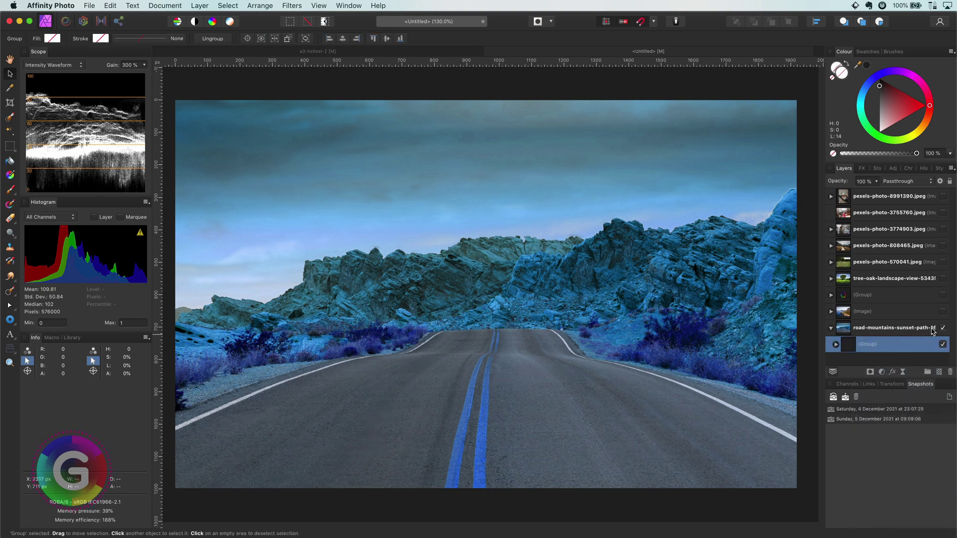
Step: Invert the group's Underlying Composition blend range so the shift fades out in bright areas
{"action": "left_click", "coordinate": [940, 182]}
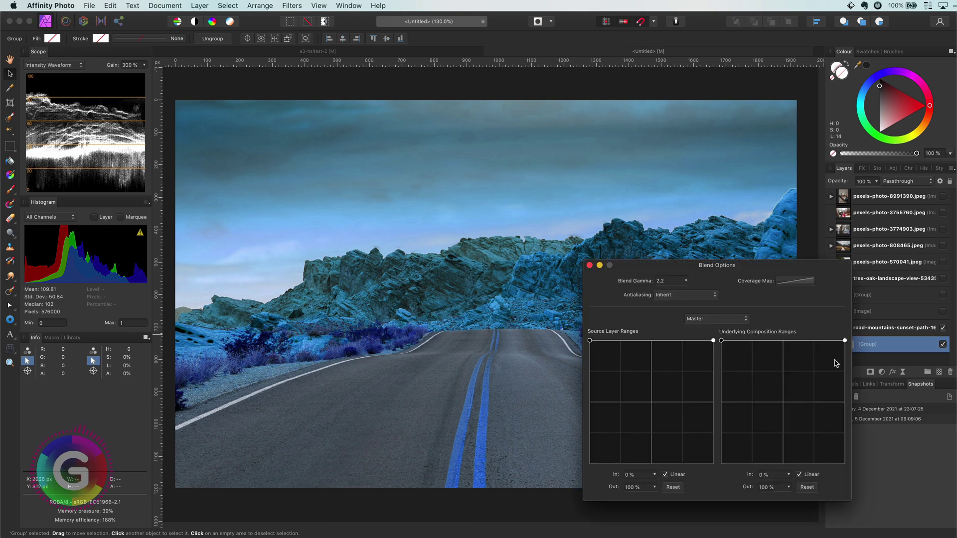
{"action": "left_click_drag", "start_coordinate": [844, 341], "coordinate": [857, 479]}
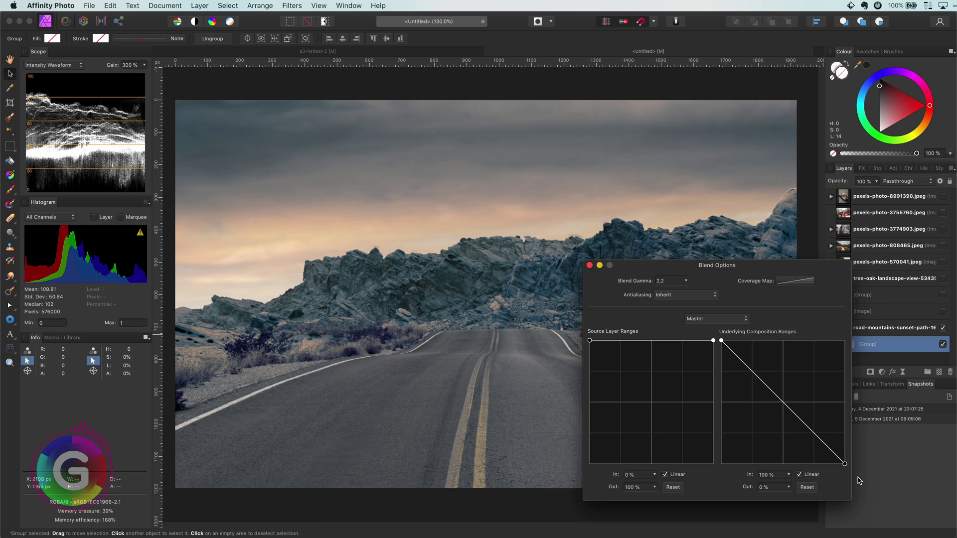
{"action": "left_click", "coordinate": [589, 265]}
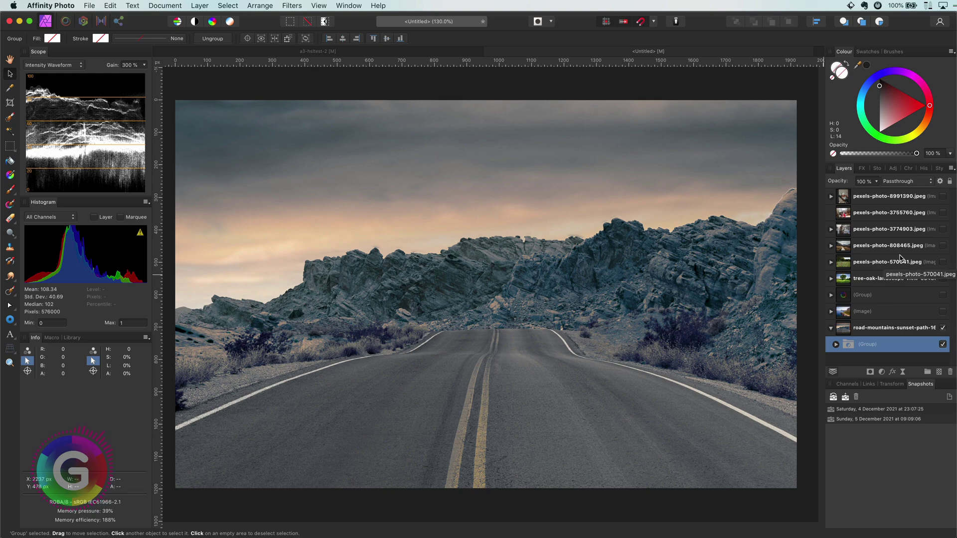
Step: Change the group's blend mode to Subtract and expand it to show the HSL adjustment
{"action": "left_click", "coordinate": [903, 182]}
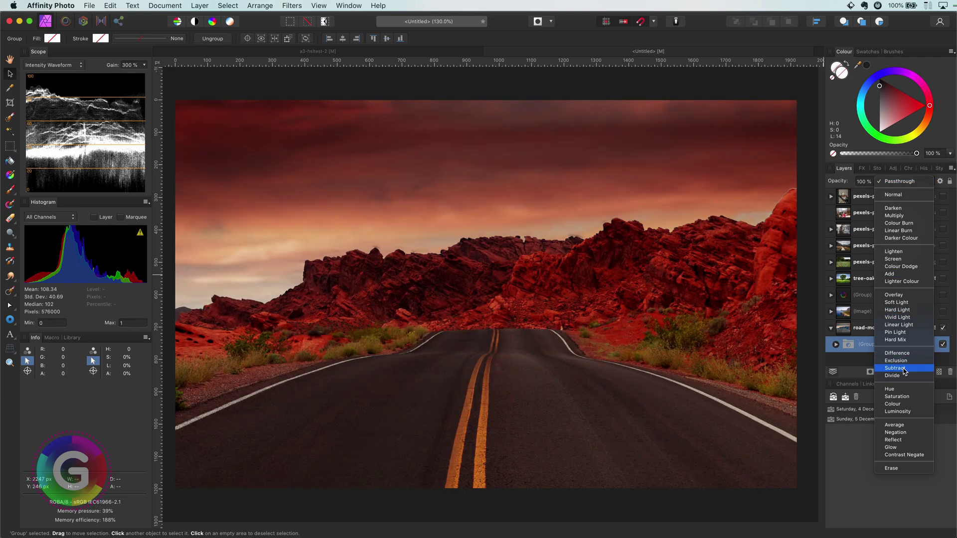
{"action": "left_click", "coordinate": [897, 368]}
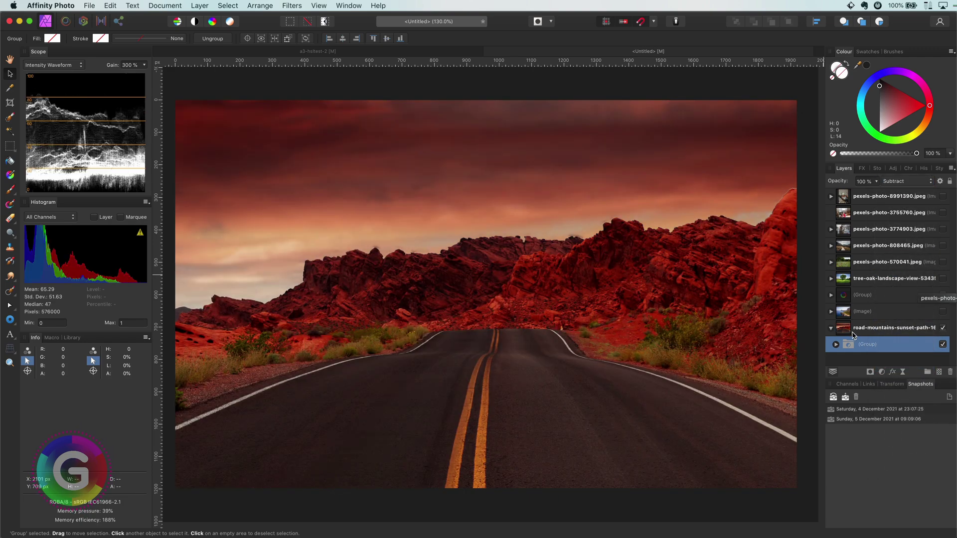
{"action": "left_click", "coordinate": [836, 344]}
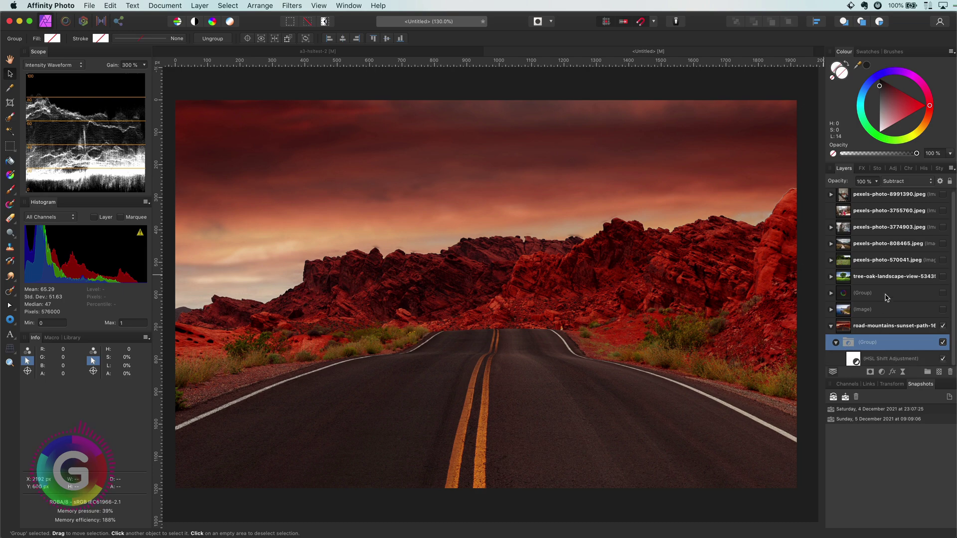
Step: Duplicate the group's HSL Shift adjustment twice
{"action": "left_click", "coordinate": [857, 361]}
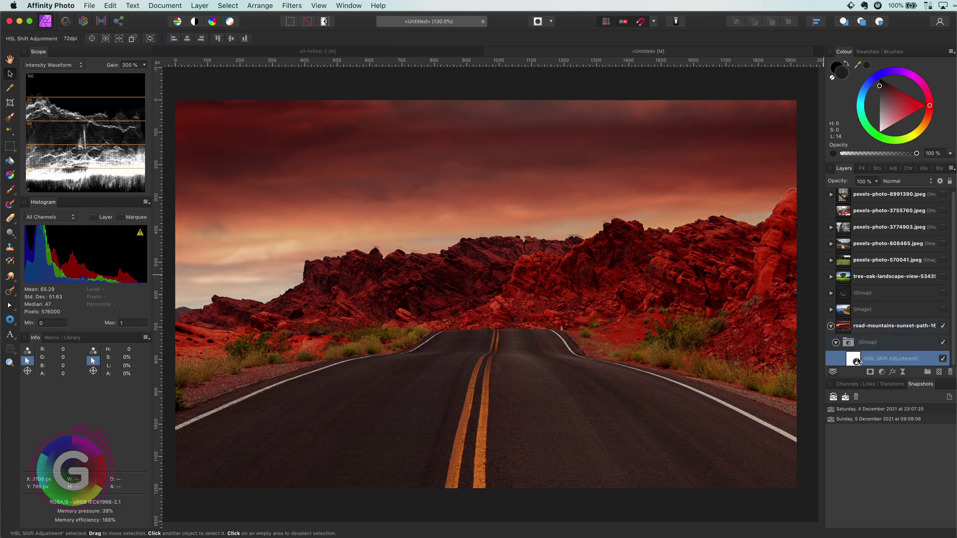
{"action": "key", "text": "super+j"}
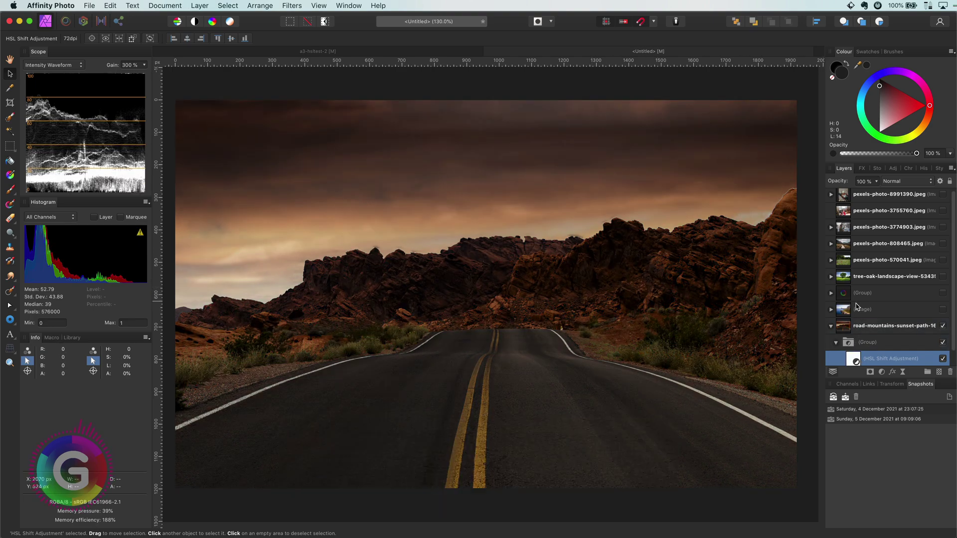
{"action": "key", "text": "super+j"}
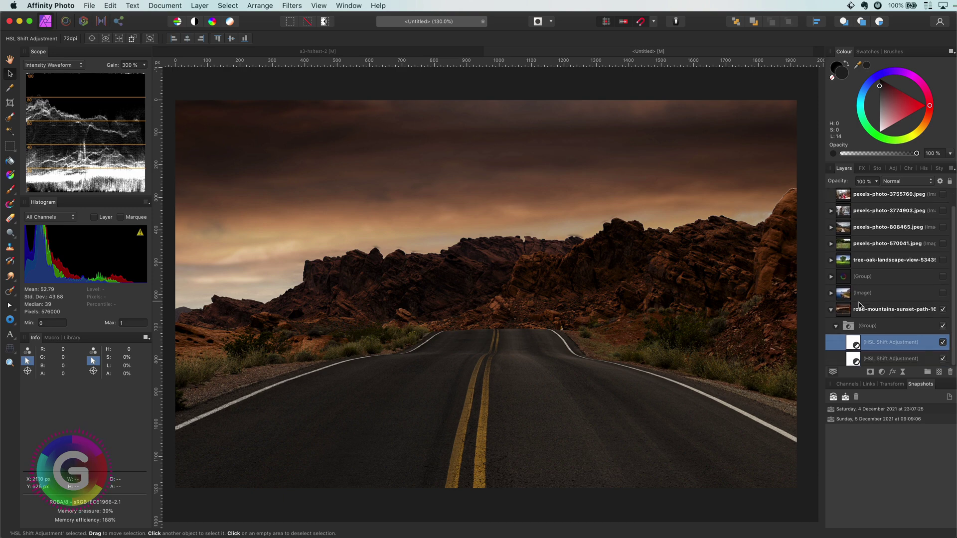
Step: Retune the top HSL Shift to hue 158.4°, saturation 65% and luminosity -57%
{"action": "double_click", "coordinate": [854, 345]}
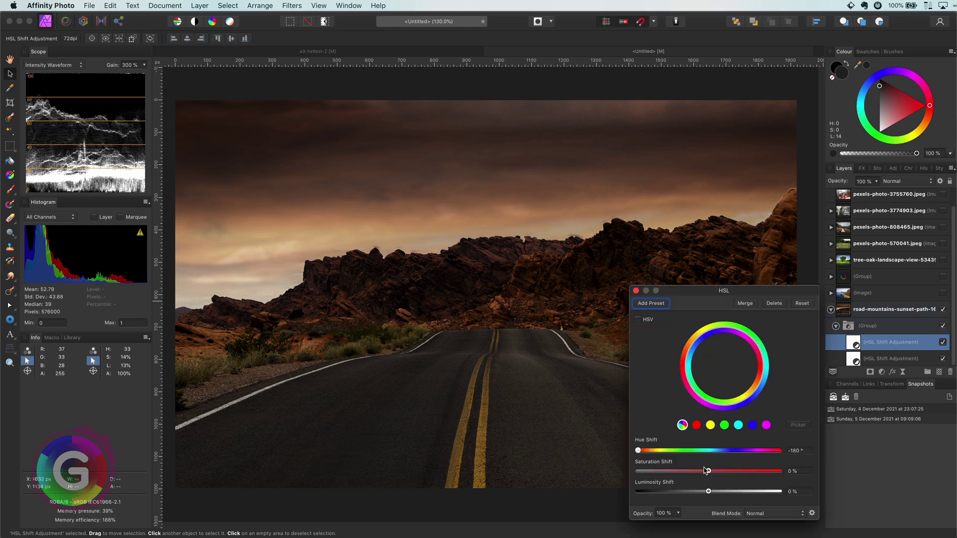
{"action": "left_click_drag", "start_coordinate": [638, 450], "coordinate": [753, 452]}
{"action": "left_click_drag", "start_coordinate": [708, 491], "coordinate": [661, 491]}
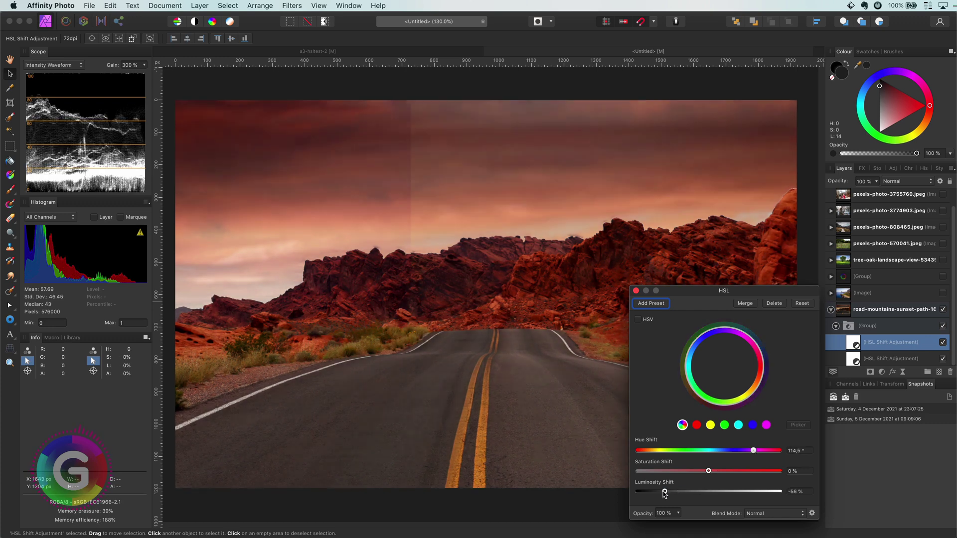
{"action": "left_click_drag", "start_coordinate": [708, 471], "coordinate": [651, 492]}
{"action": "mouse_move", "coordinate": [753, 450]}
{"action": "left_mouse_down"}
{"action": "mouse_move", "coordinate": [663, 451]}
{"action": "mouse_move", "coordinate": [758, 451]}
{"action": "mouse_move", "coordinate": [681, 451]}
{"action": "mouse_move", "coordinate": [745, 451]}
{"action": "left_mouse_up"}
{"action": "left_click_drag", "start_coordinate": [651, 492], "coordinate": [678, 492]}
{"action": "left_click_drag", "start_coordinate": [745, 450], "coordinate": [754, 471]}
{"action": "left_click_drag", "start_coordinate": [678, 491], "coordinate": [686, 491]}
{"action": "left_click_drag", "start_coordinate": [695, 451], "coordinate": [770, 452]}
{"action": "left_click_drag", "start_coordinate": [686, 491], "coordinate": [668, 493]}
{"action": "key", "text": "Return"}
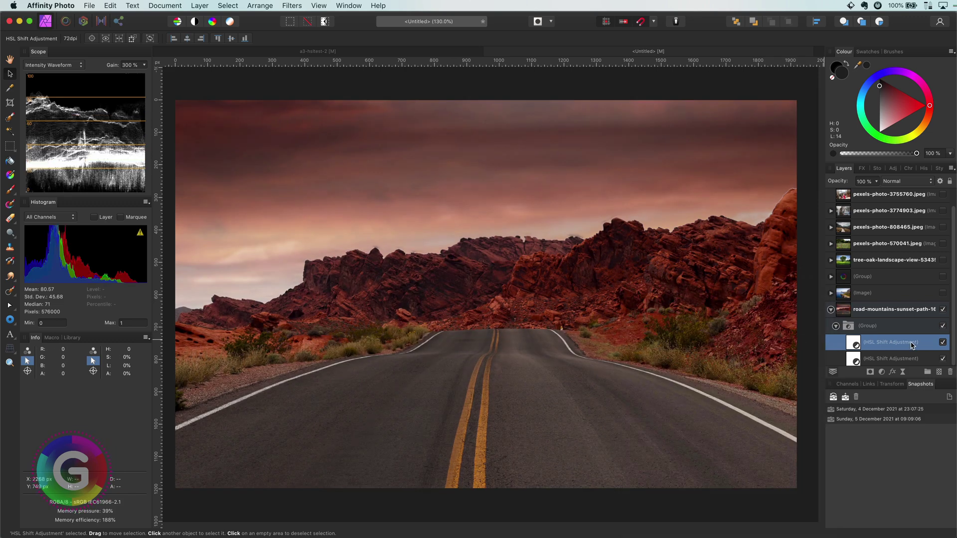
Step: Add a Recolour adjustment at hue 37.2°, saturation 69%, lightness -32%
{"action": "left_click", "coordinate": [942, 327]}
{"action": "left_click", "coordinate": [942, 327]}
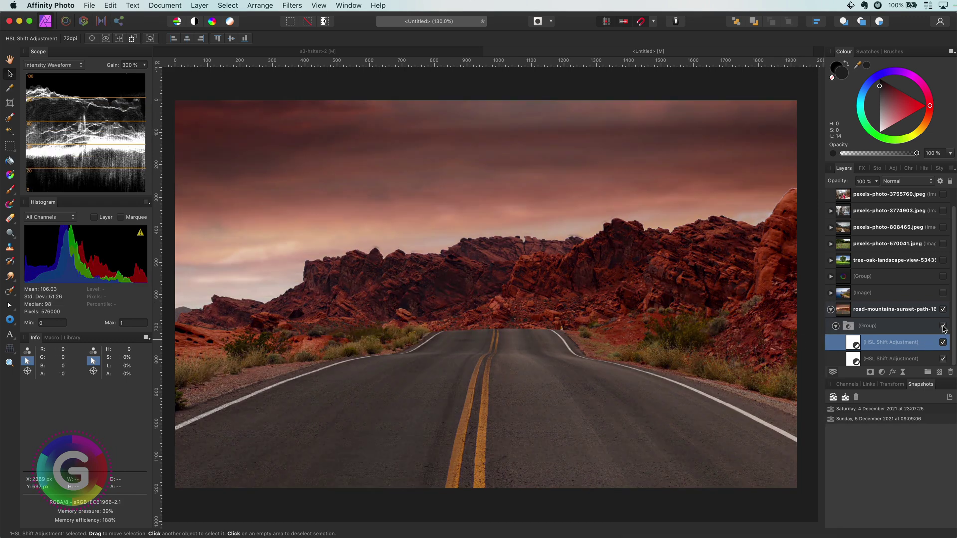
{"action": "left_click", "coordinate": [881, 372]}
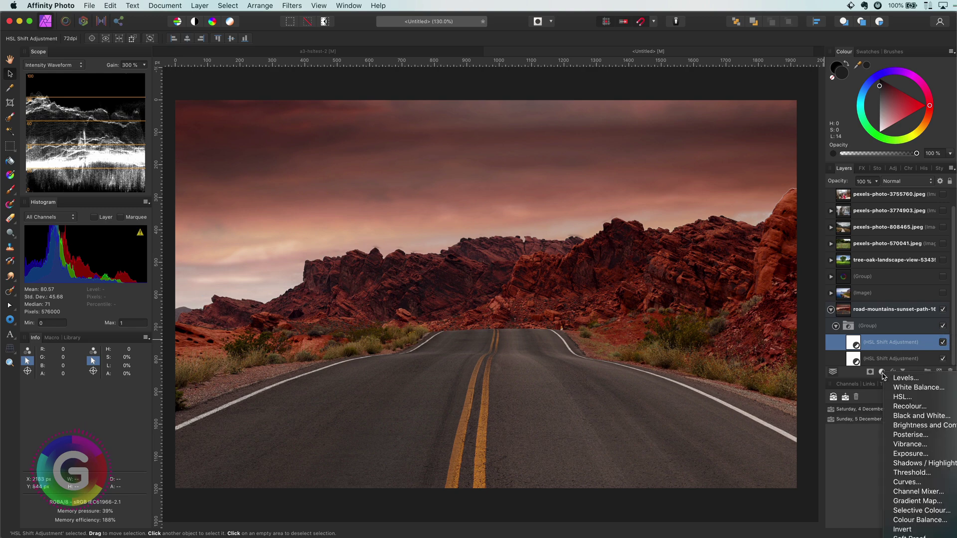
{"action": "left_click", "coordinate": [892, 409]}
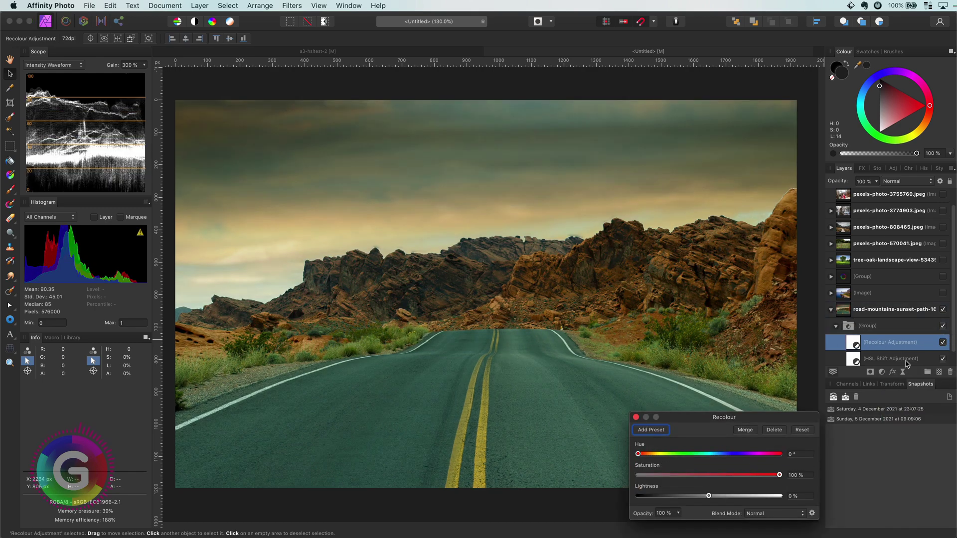
{"action": "mouse_move", "coordinate": [638, 454]}
{"action": "left_mouse_down"}
{"action": "mouse_move", "coordinate": [755, 457]}
{"action": "mouse_move", "coordinate": [651, 455]}
{"action": "left_mouse_up"}
{"action": "left_click_drag", "start_coordinate": [780, 475], "coordinate": [687, 496]}
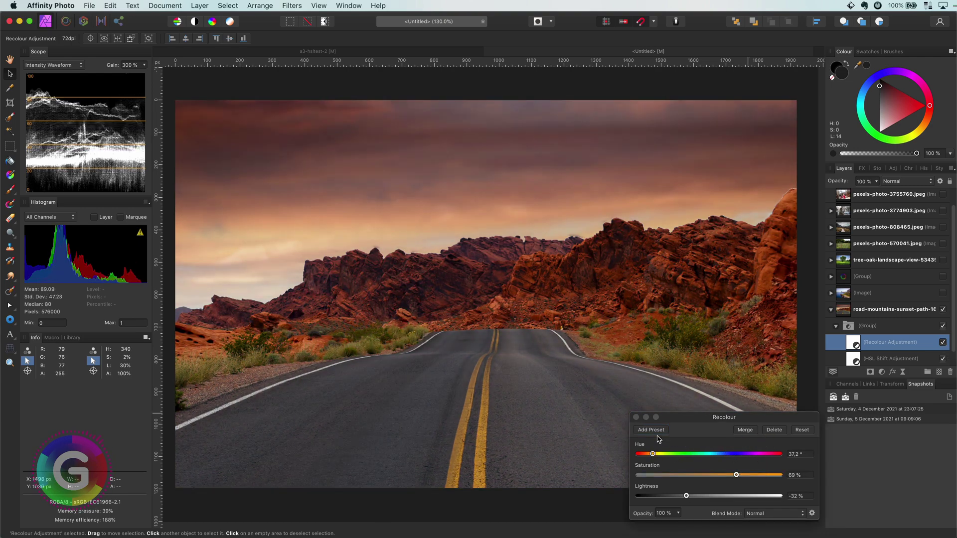
{"action": "left_click", "coordinate": [636, 417]}
{"action": "left_click", "coordinate": [896, 183]}
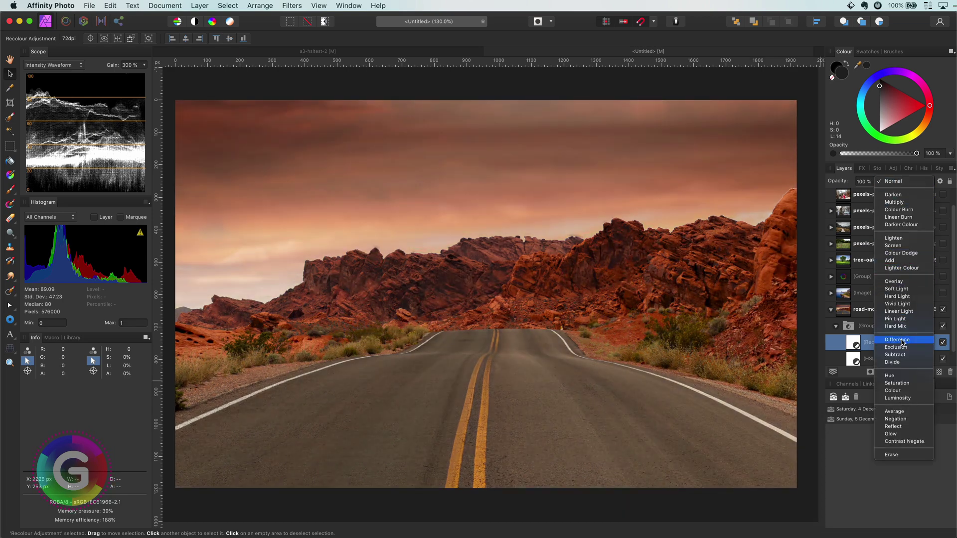
Step: Set Recolour to Difference blending and retune it to hue 44.1°, saturation 86%, lightness 18%
{"action": "left_click", "coordinate": [901, 341]}
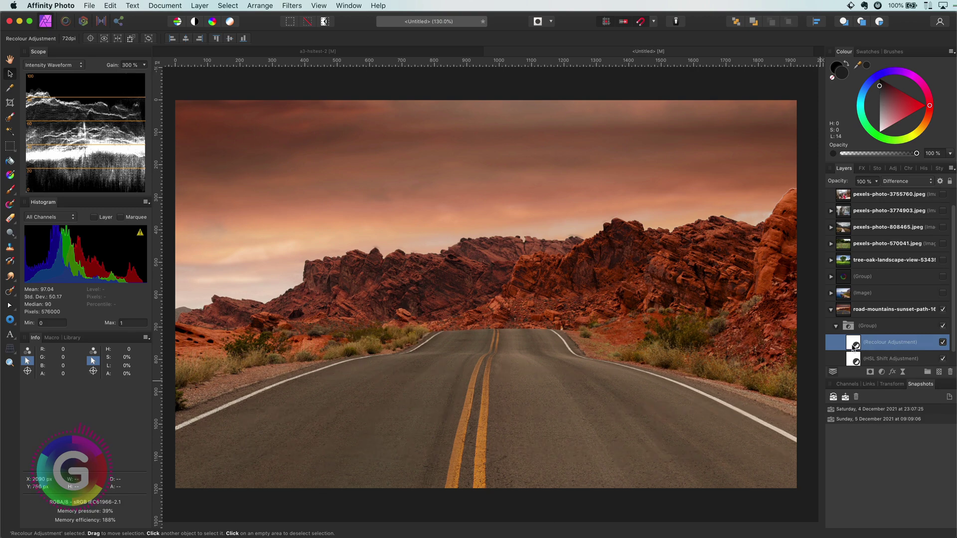
{"action": "double_click", "coordinate": [853, 343]}
{"action": "left_click_drag", "start_coordinate": [687, 496], "coordinate": [659, 497]}
{"action": "left_click_drag", "start_coordinate": [652, 454], "coordinate": [692, 454]}
{"action": "left_click_drag", "start_coordinate": [737, 475], "coordinate": [764, 474]}
{"action": "left_click_drag", "start_coordinate": [692, 454], "coordinate": [655, 454]}
{"action": "left_click_drag", "start_coordinate": [660, 496], "coordinate": [721, 497]}
{"action": "mouse_move", "coordinate": [764, 475]}
{"action": "left_mouse_down"}
{"action": "mouse_move", "coordinate": [734, 476]}
{"action": "mouse_move", "coordinate": [776, 475]}
{"action": "left_mouse_up"}
{"action": "left_click", "coordinate": [636, 417]}
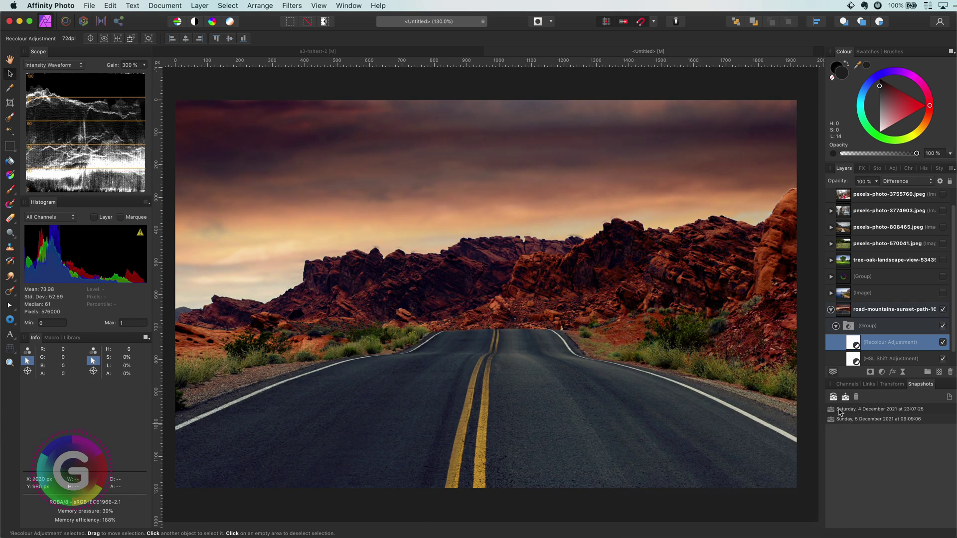
Step: Lower the Recolour layer's opacity to 37%
{"action": "key", "text": "6"}
{"action": "key", "text": "5"}
{"action": "key", "text": "3"}
{"action": "key", "text": "7"}
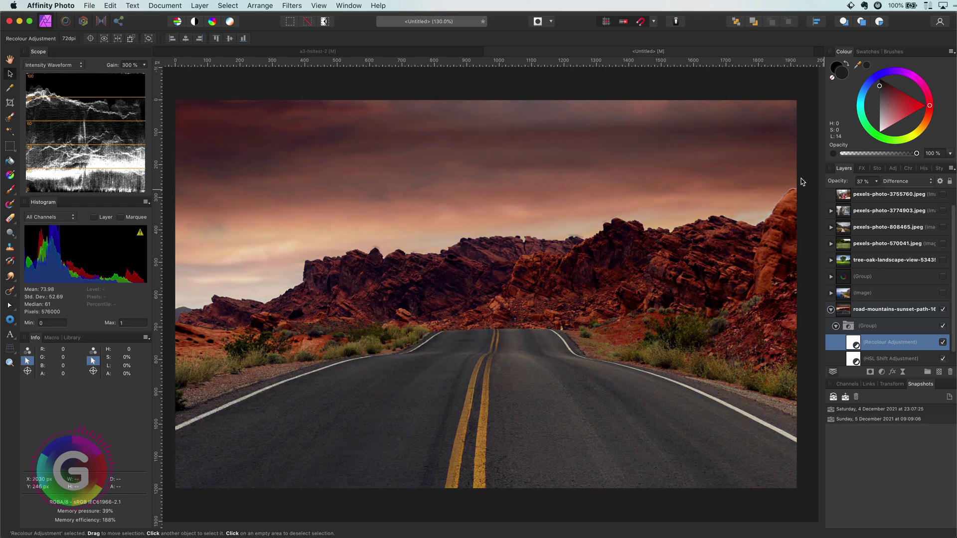
Step: Add a Curves adjustment with its midpoint raised to brighten the road photo's midtones
{"action": "left_click", "coordinate": [942, 327]}
{"action": "left_click", "coordinate": [942, 327]}
{"action": "left_click", "coordinate": [877, 325]}
{"action": "left_click", "coordinate": [881, 371]}
{"action": "left_click", "coordinate": [906, 480]}
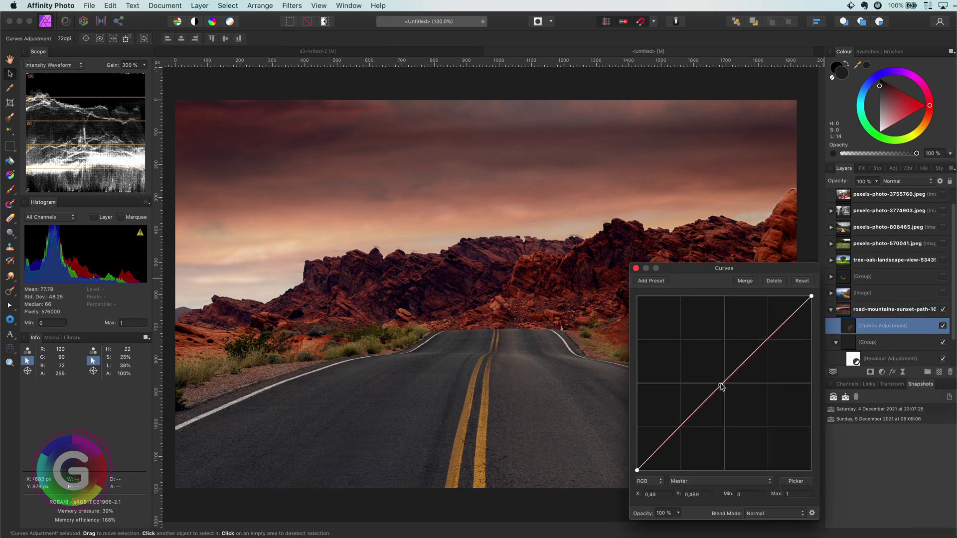
{"action": "left_click_drag", "start_coordinate": [722, 380], "coordinate": [726, 348]}
{"action": "key", "text": "Return"}
{"action": "left_click", "coordinate": [891, 340], "text": "shift"}
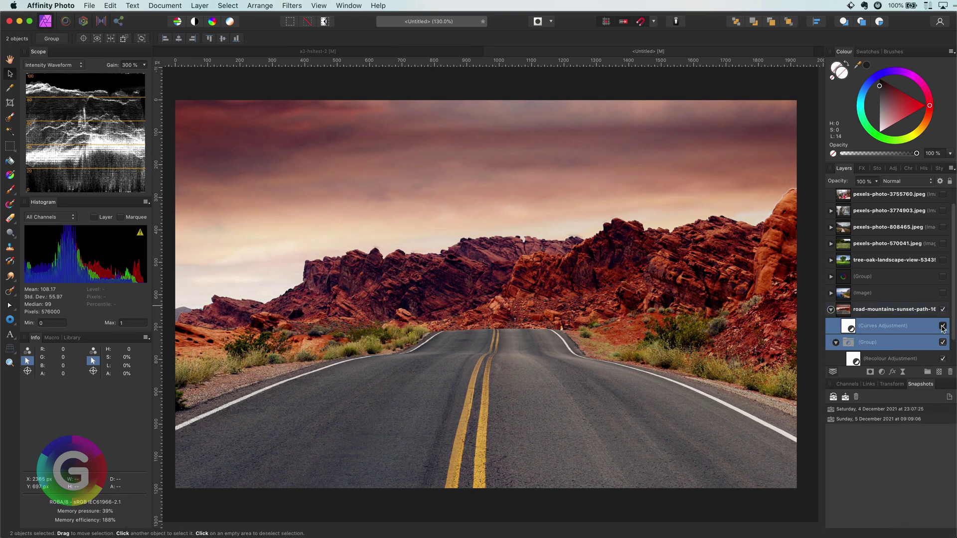
{"action": "left_click", "coordinate": [942, 327]}
{"action": "left_click", "coordinate": [942, 326]}
{"action": "left_click", "coordinate": [831, 309]}
Step: Show the coastal cliffs photo and inspect its group's HSL Shift and blend ranges
{"action": "left_click", "coordinate": [932, 319]}
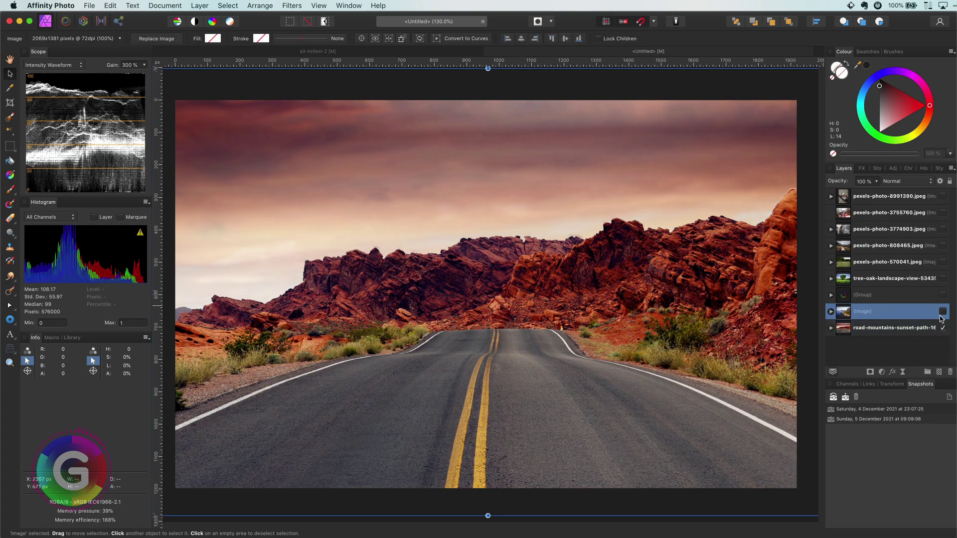
{"action": "left_click", "coordinate": [942, 312]}
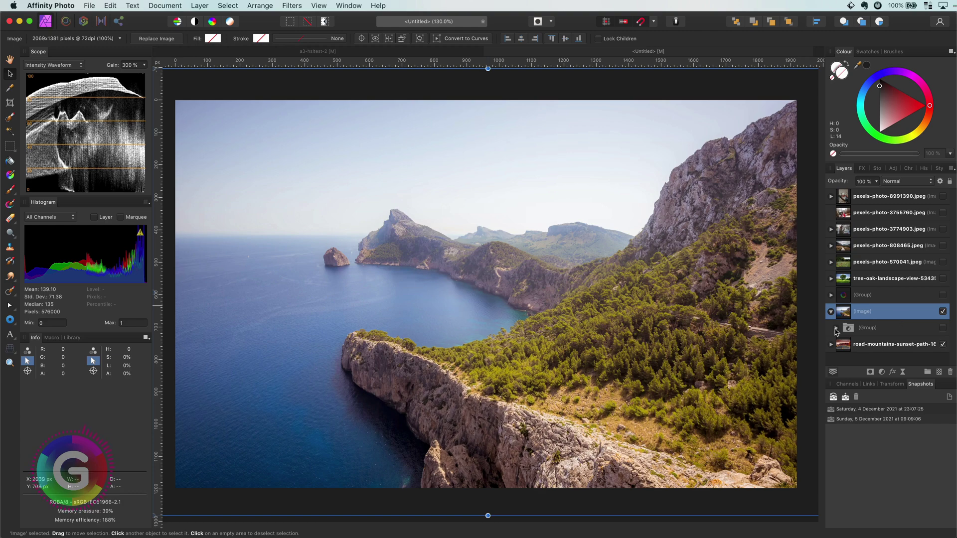
{"action": "left_click", "coordinate": [835, 329]}
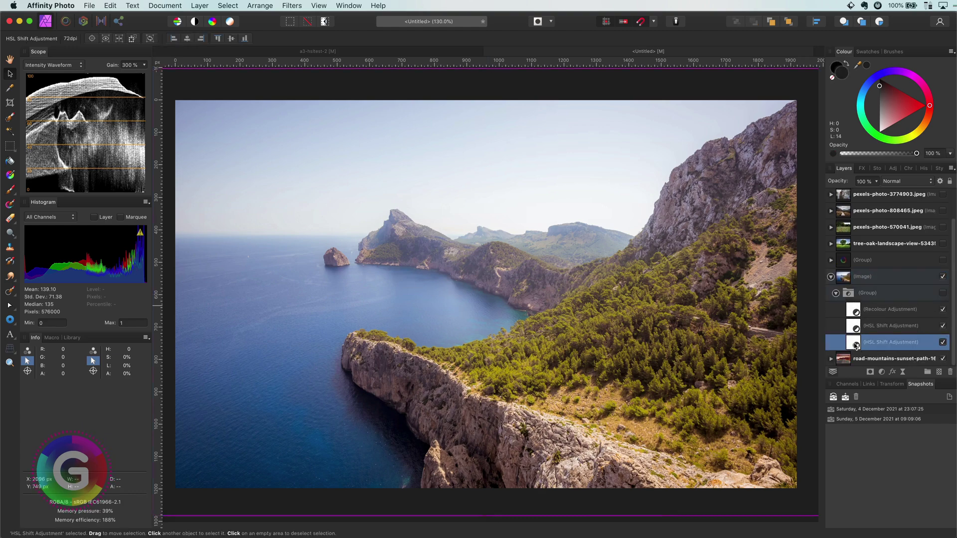
{"action": "double_click", "coordinate": [855, 344]}
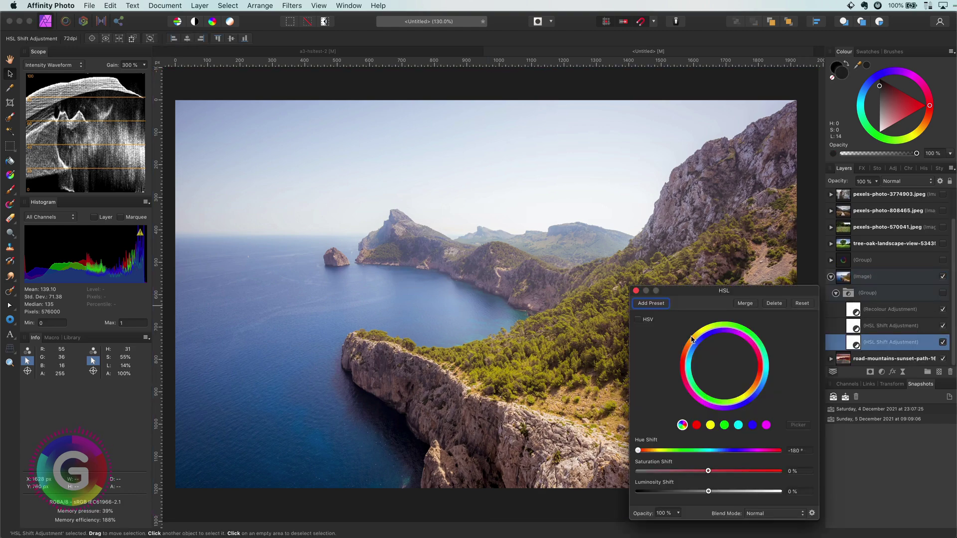
{"action": "left_click", "coordinate": [636, 290]}
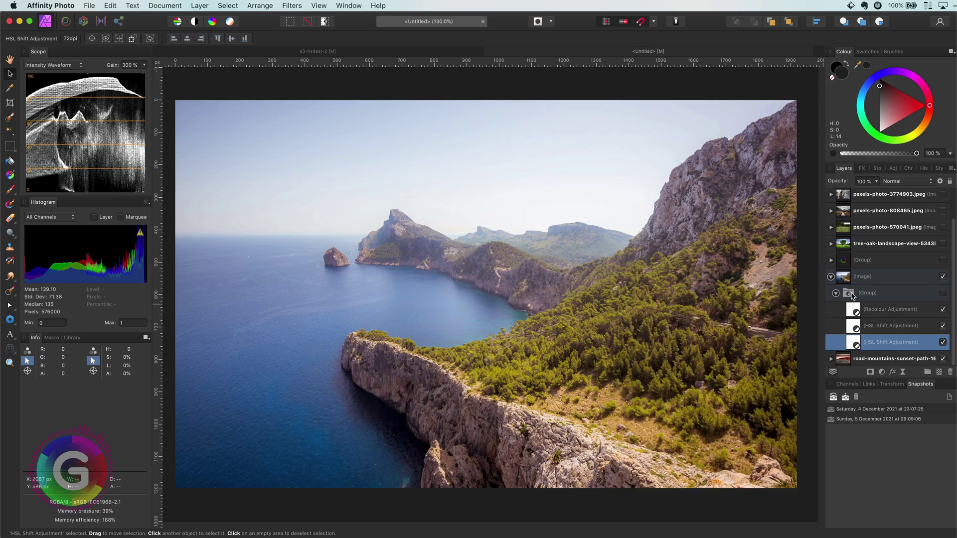
{"action": "left_click", "coordinate": [852, 295]}
{"action": "left_click", "coordinate": [940, 182]}
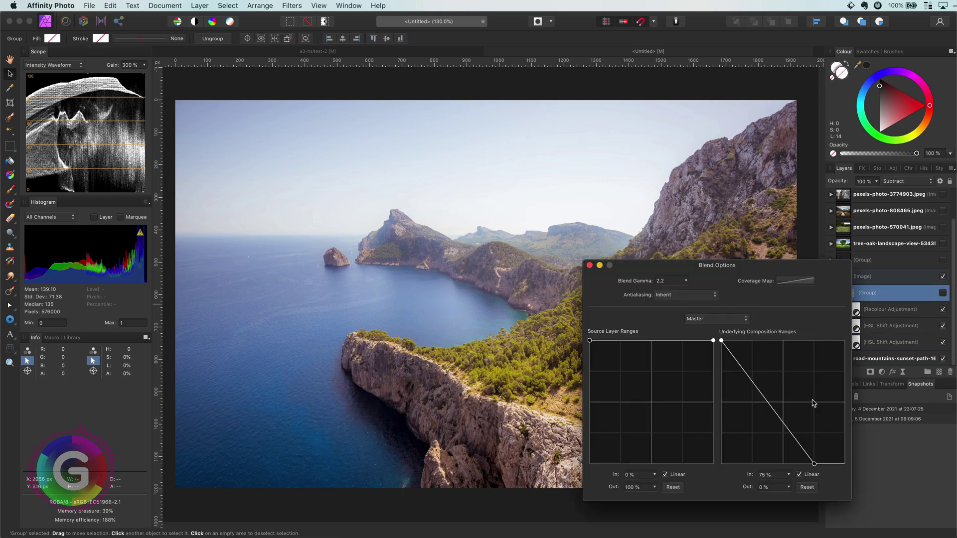
{"action": "left_click", "coordinate": [589, 264]}
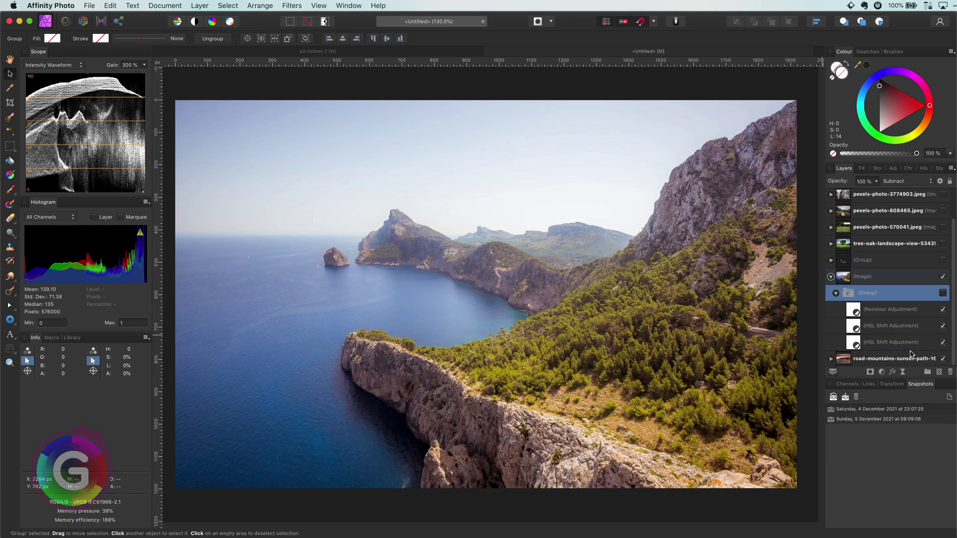
Step: Enable the subtract group and review the HSL Shift (−51.2°, 25%, −45%) and Recolour (312.2°) settings
{"action": "left_click", "coordinate": [942, 293]}
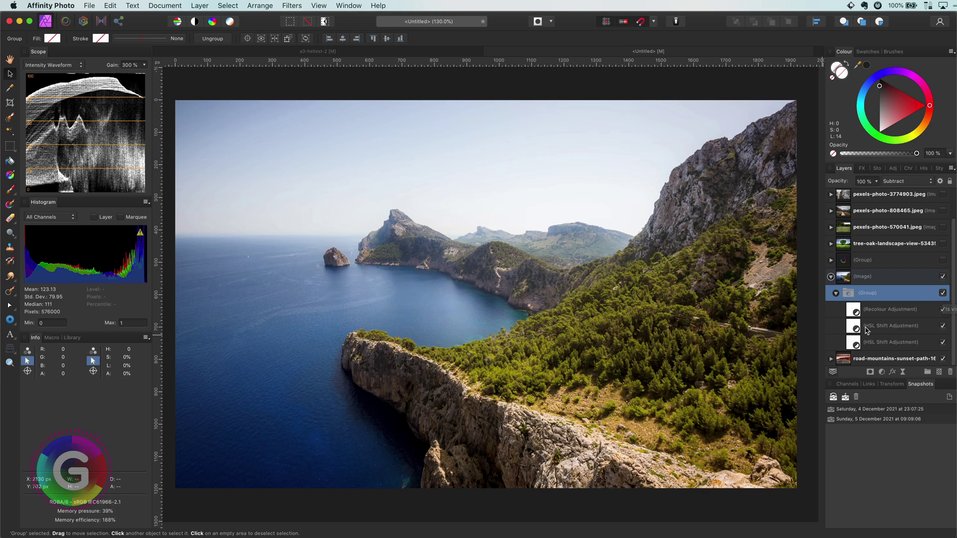
{"action": "left_click", "coordinate": [943, 326]}
{"action": "left_click", "coordinate": [942, 309]}
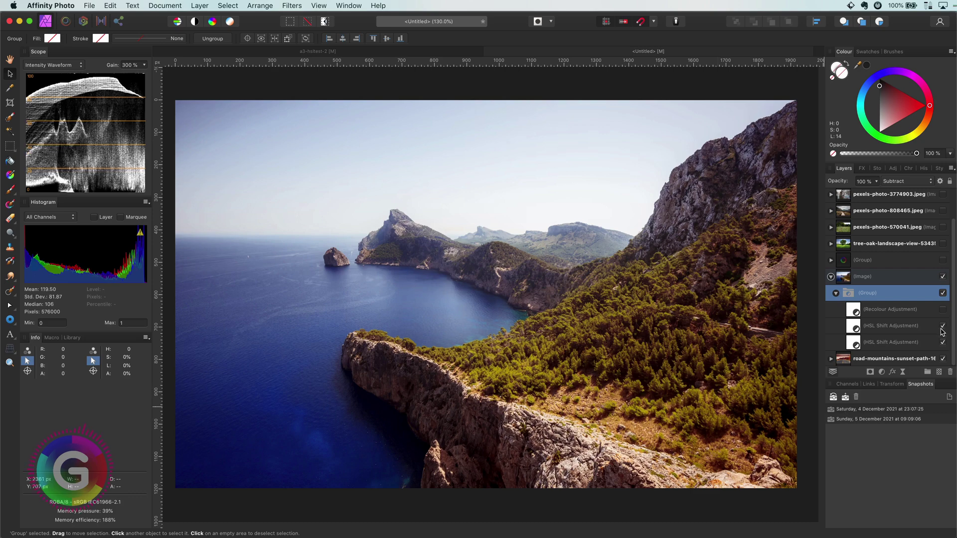
{"action": "double_click", "coordinate": [856, 327]}
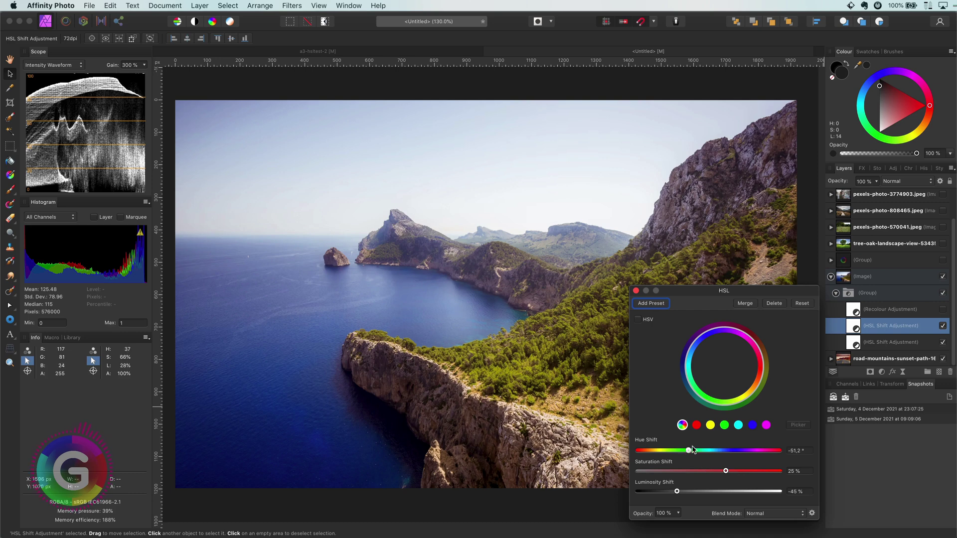
{"action": "left_click", "coordinate": [635, 290]}
{"action": "left_click", "coordinate": [877, 310]}
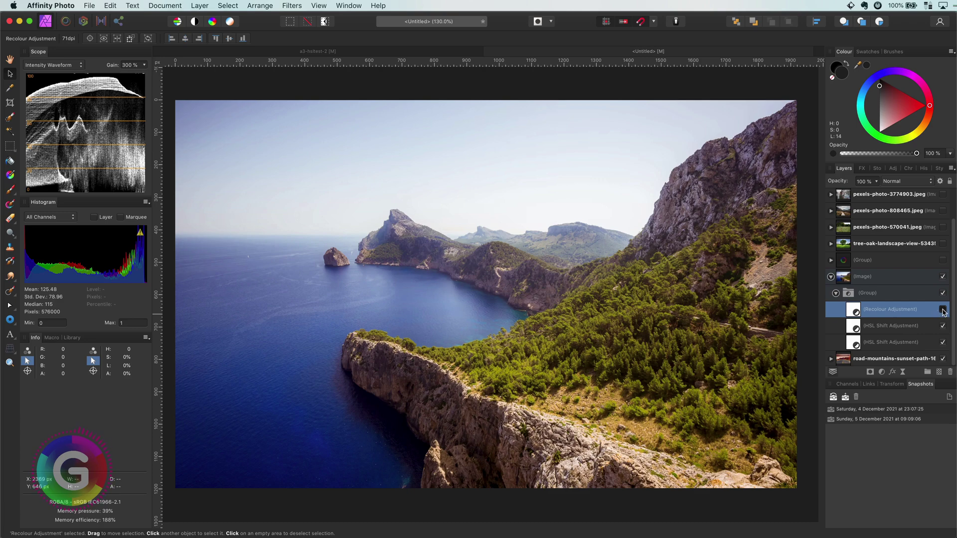
{"action": "double_click", "coordinate": [855, 317]}
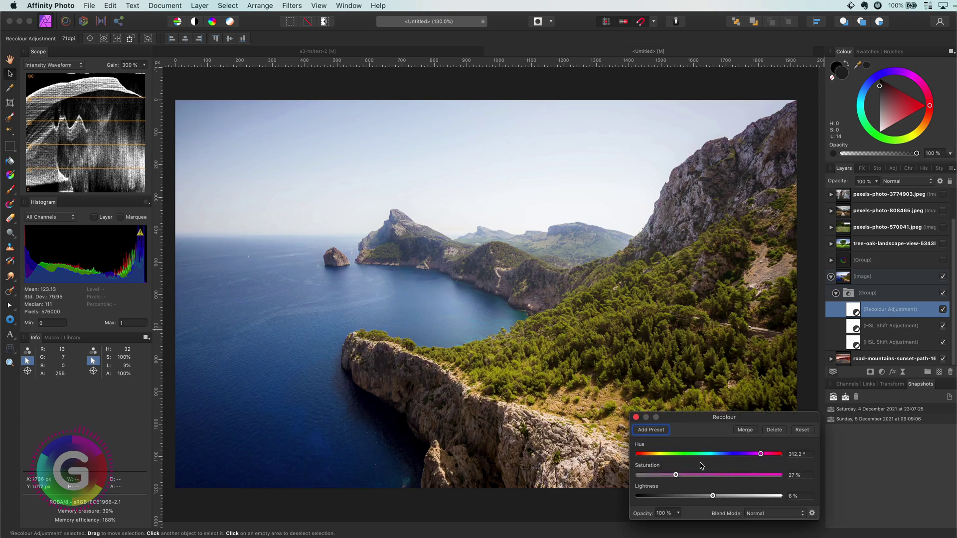
{"action": "left_click", "coordinate": [636, 417]}
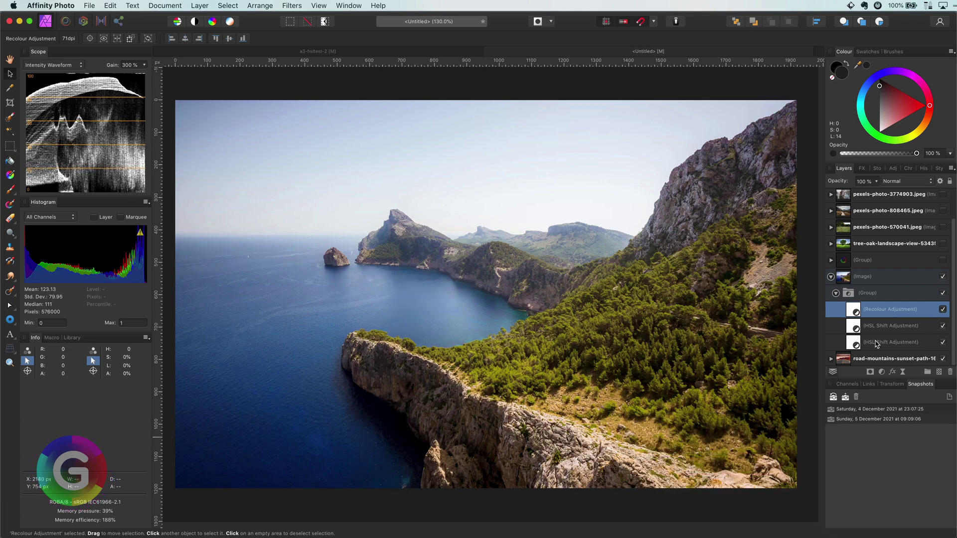
Step: Hide the coastal cliffs photo, then show and expand the colour-wheel donut group
{"action": "left_click", "coordinate": [831, 277]}
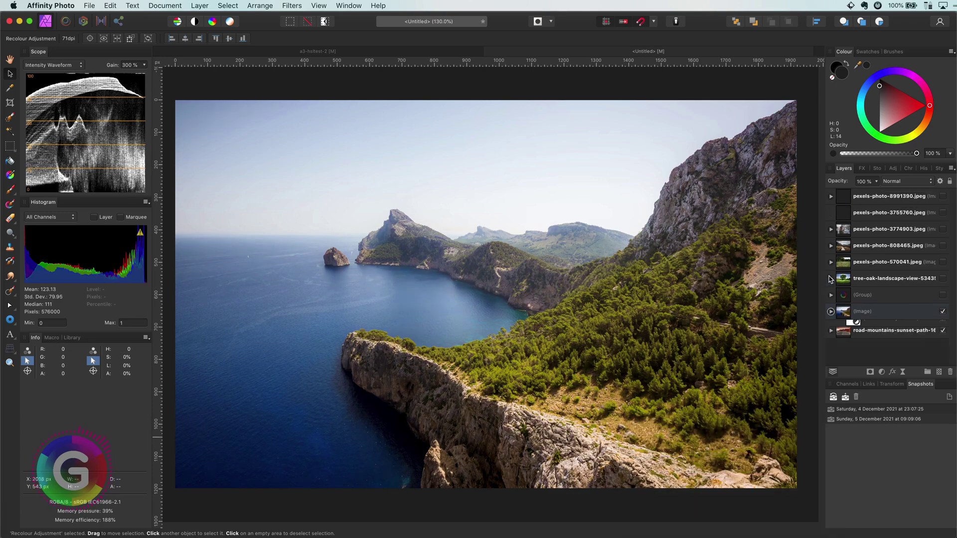
{"action": "left_click", "coordinate": [942, 312]}
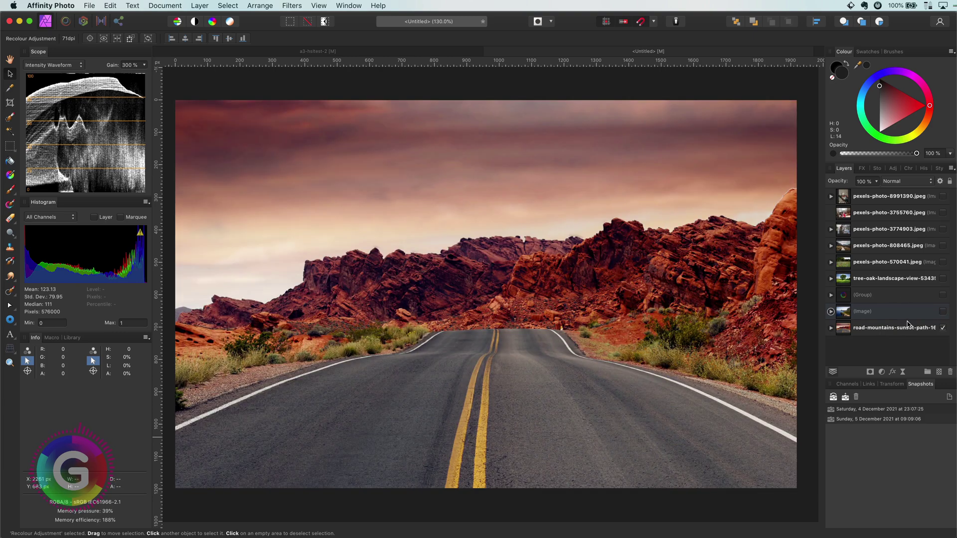
{"action": "left_click", "coordinate": [943, 295]}
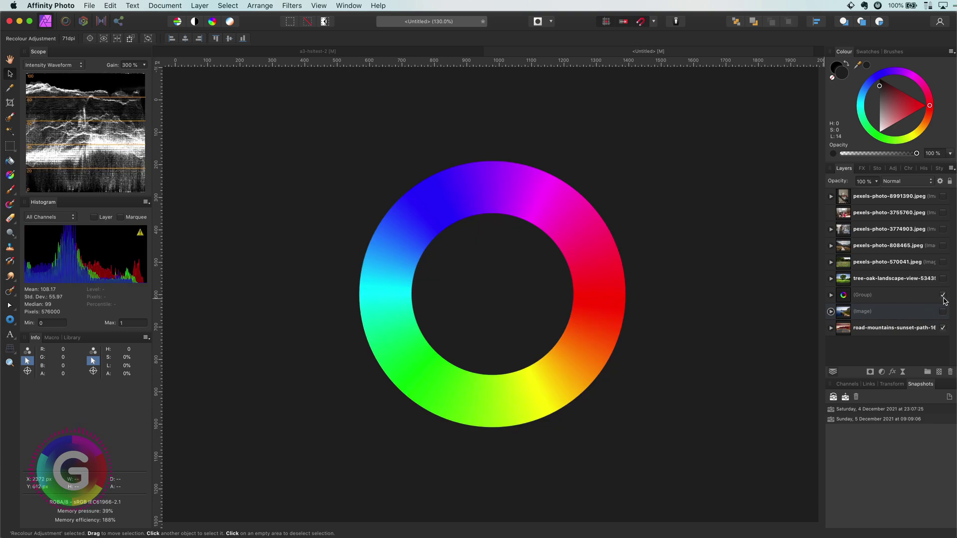
{"action": "left_click", "coordinate": [831, 294]}
{"action": "scroll", "coordinate": [889, 309], "scroll_direction": "down", "scroll_amount": 1}
Step: Review the donut's HSL Shift on and off, leave it off, and turn Curves on
{"action": "double_click", "coordinate": [856, 315]}
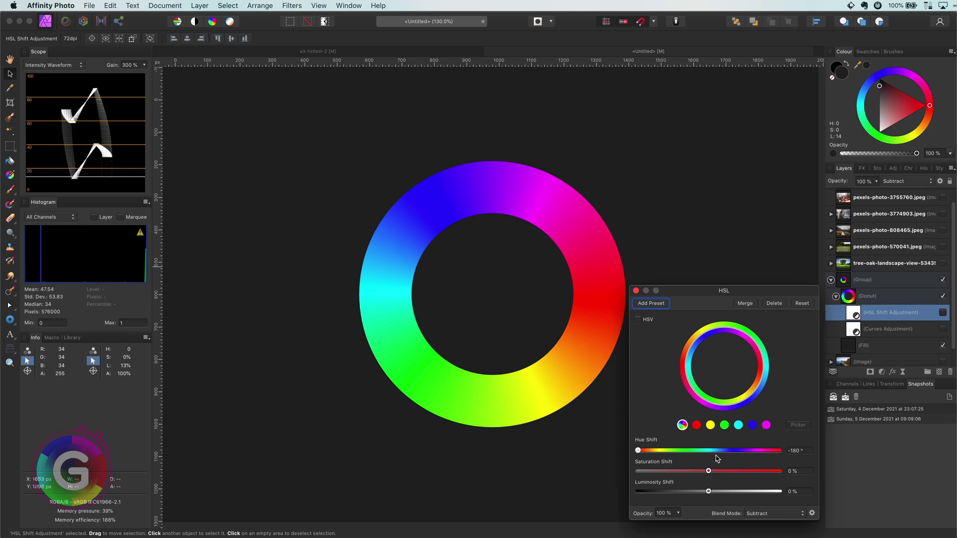
{"action": "left_click", "coordinate": [636, 291]}
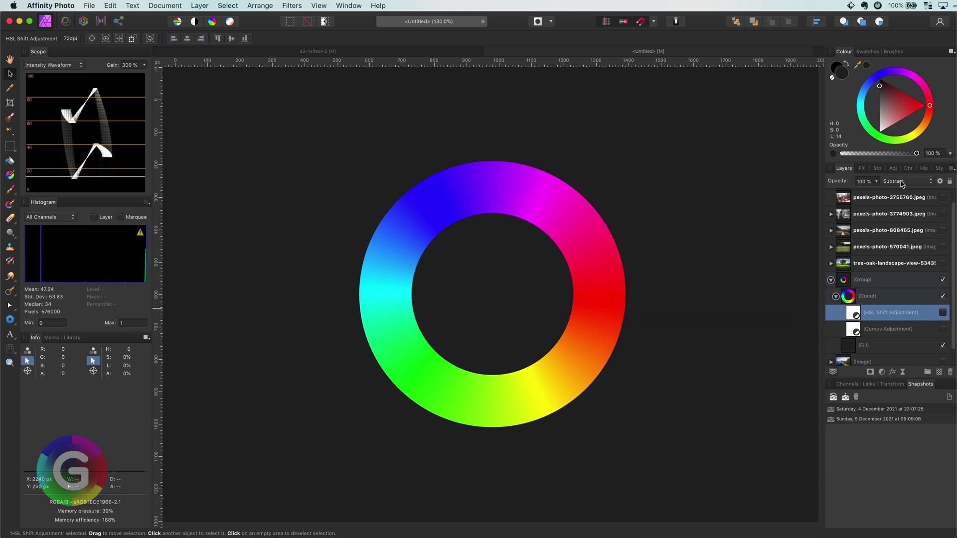
{"action": "left_click", "coordinate": [942, 312]}
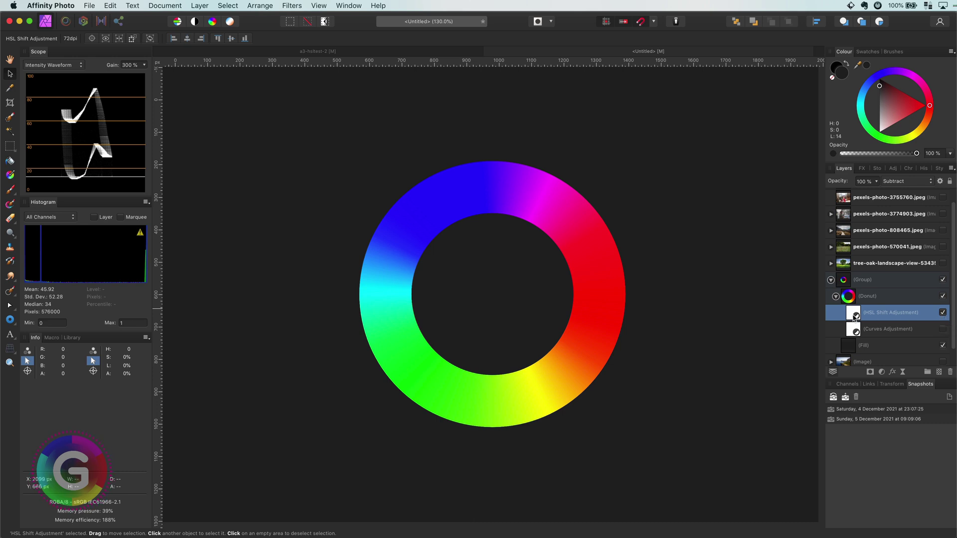
{"action": "left_click", "coordinate": [943, 312]}
{"action": "left_click", "coordinate": [942, 312]}
{"action": "left_click", "coordinate": [942, 312]}
{"action": "left_click", "coordinate": [943, 312]}
{"action": "left_click", "coordinate": [942, 329]}
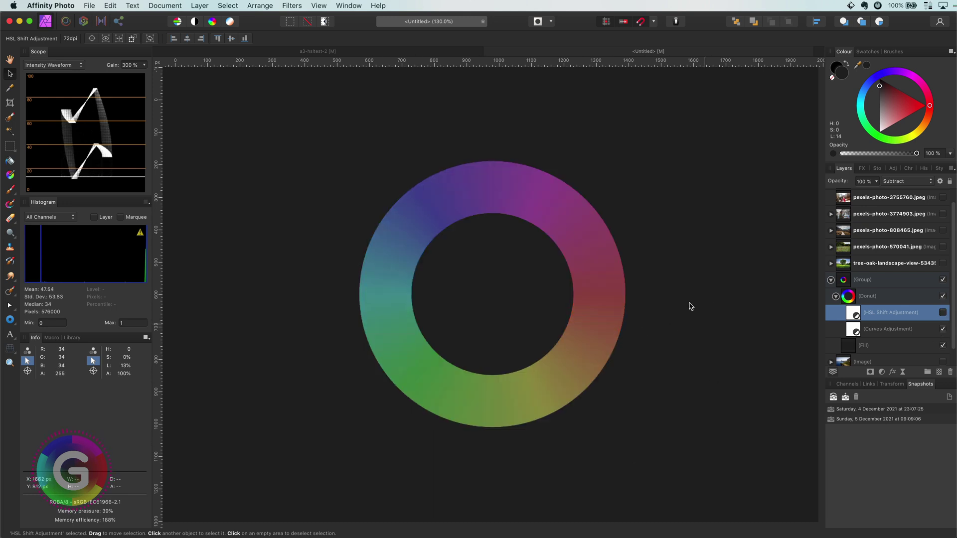
Step: Inspect the donut's Curves adjustment and compare it on and off, leaving it on
{"action": "double_click", "coordinate": [855, 331]}
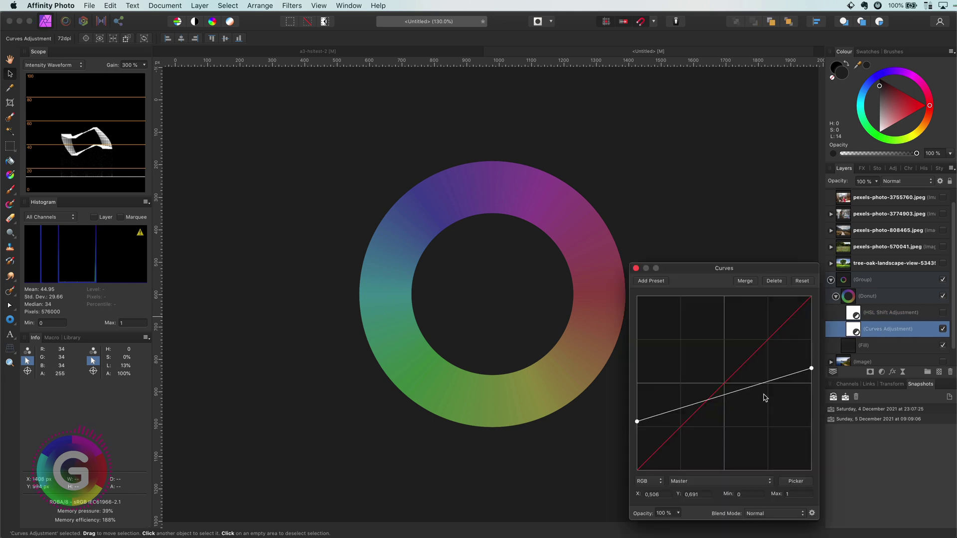
{"action": "left_click", "coordinate": [636, 269]}
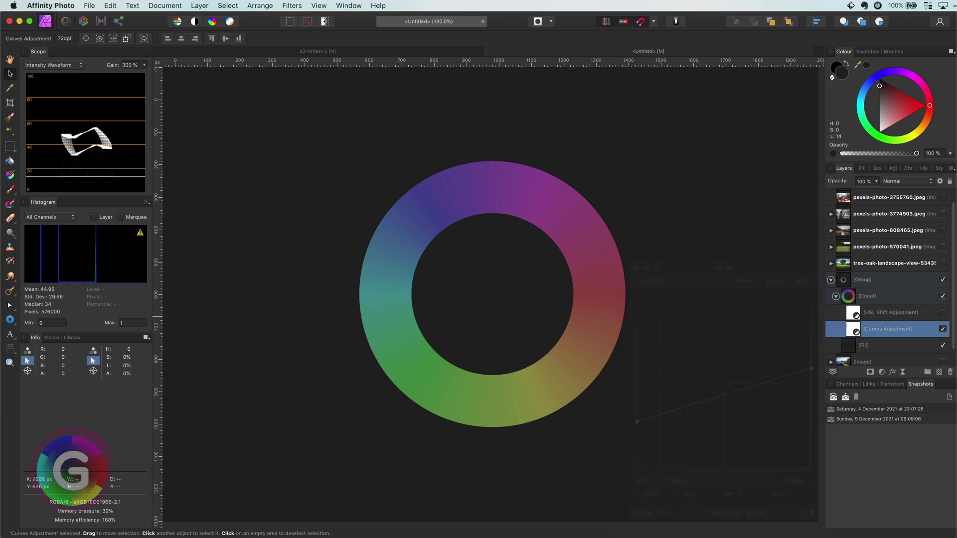
{"action": "left_click", "coordinate": [942, 330]}
{"action": "left_click", "coordinate": [942, 328]}
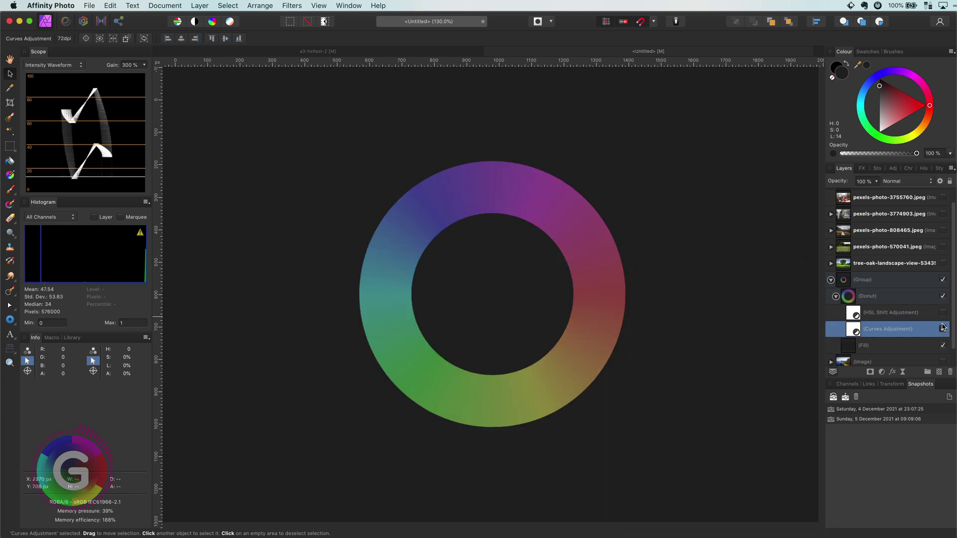
{"action": "left_click", "coordinate": [943, 328]}
Step: Compare the donut with HSL Shift on and off, then hide and collapse the donut group
{"action": "left_click", "coordinate": [942, 314]}
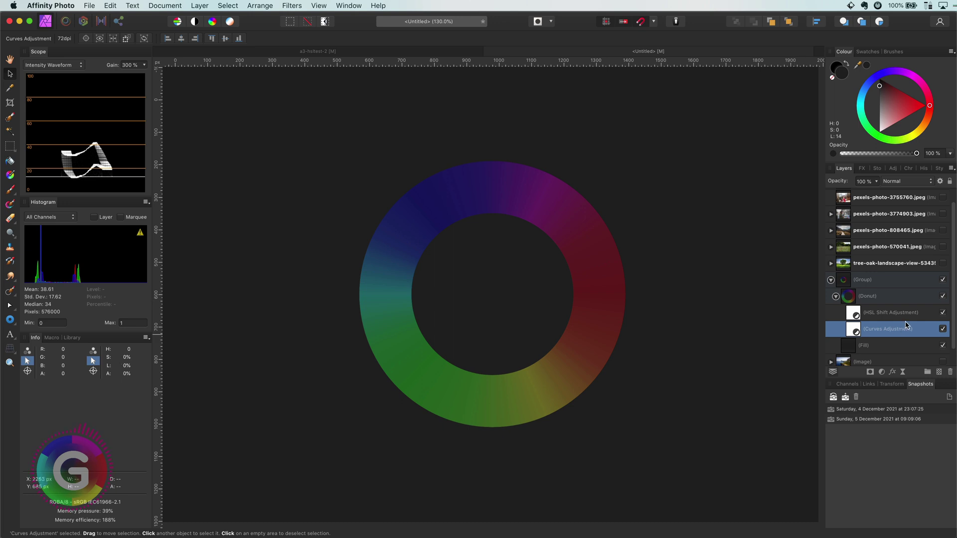
{"action": "left_click", "coordinate": [942, 314]}
{"action": "left_click", "coordinate": [942, 314]}
{"action": "left_click", "coordinate": [942, 313]}
{"action": "left_click", "coordinate": [943, 313]}
{"action": "left_click", "coordinate": [942, 280]}
{"action": "left_click", "coordinate": [831, 280]}
Step: Show the tree-oak photo and enable its HSL adjustment group, comparing against the original
{"action": "left_click", "coordinate": [942, 279]}
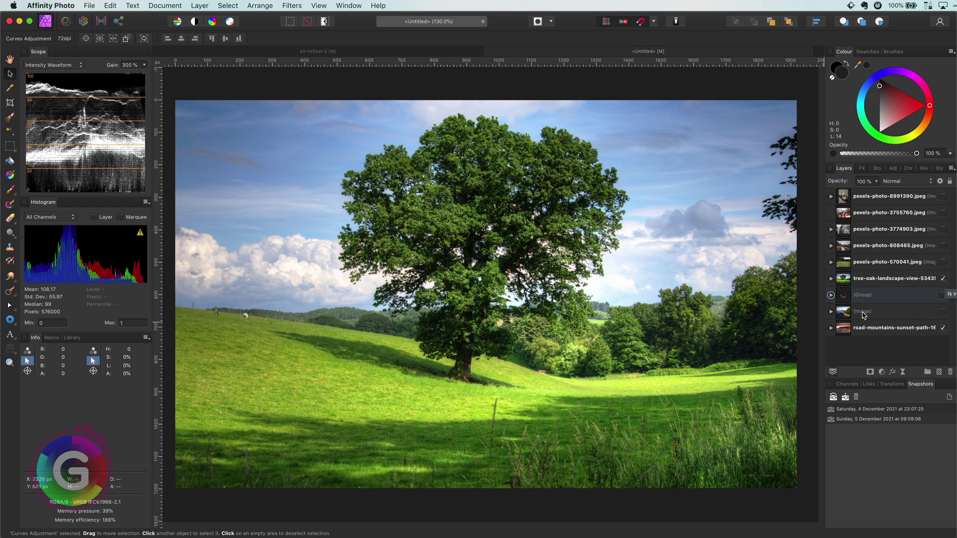
{"action": "left_click", "coordinate": [830, 278]}
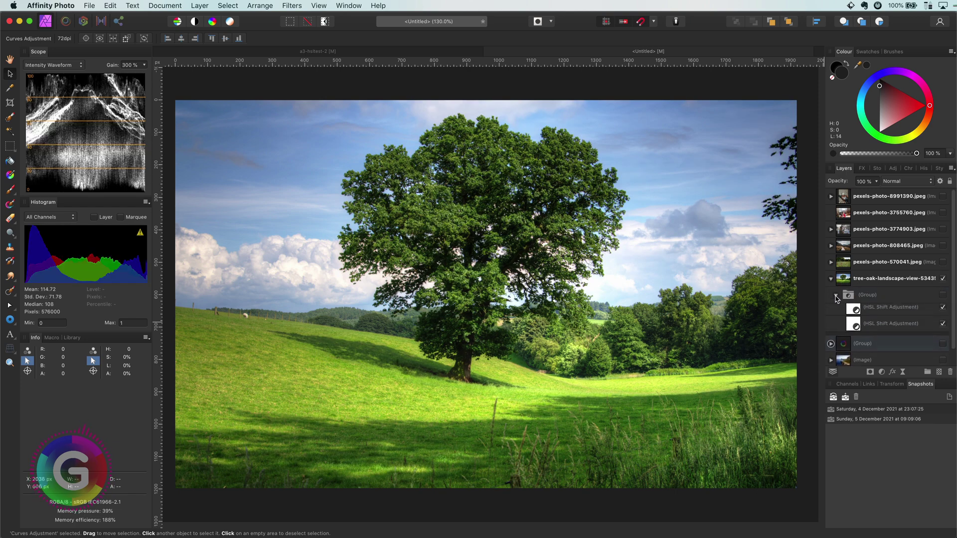
{"action": "left_click", "coordinate": [836, 296]}
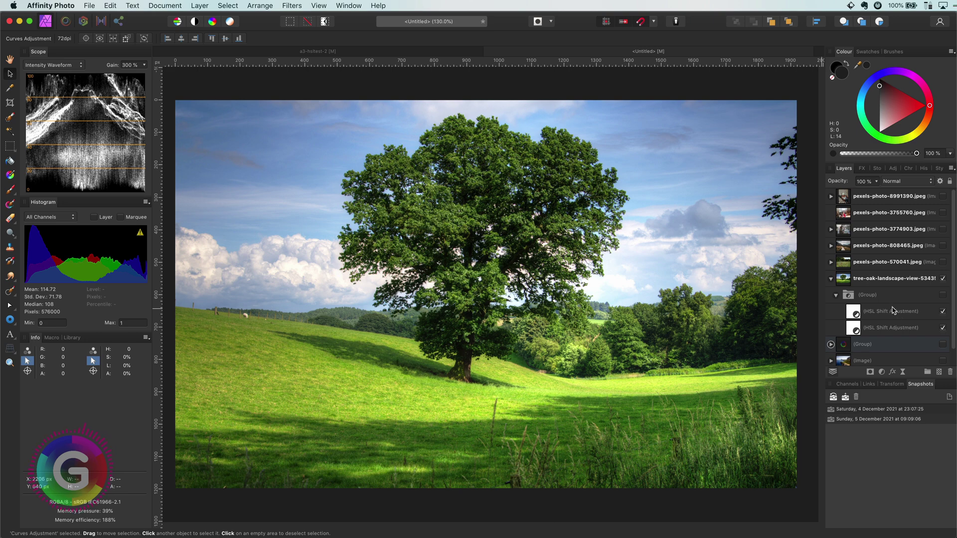
{"action": "left_click", "coordinate": [942, 295]}
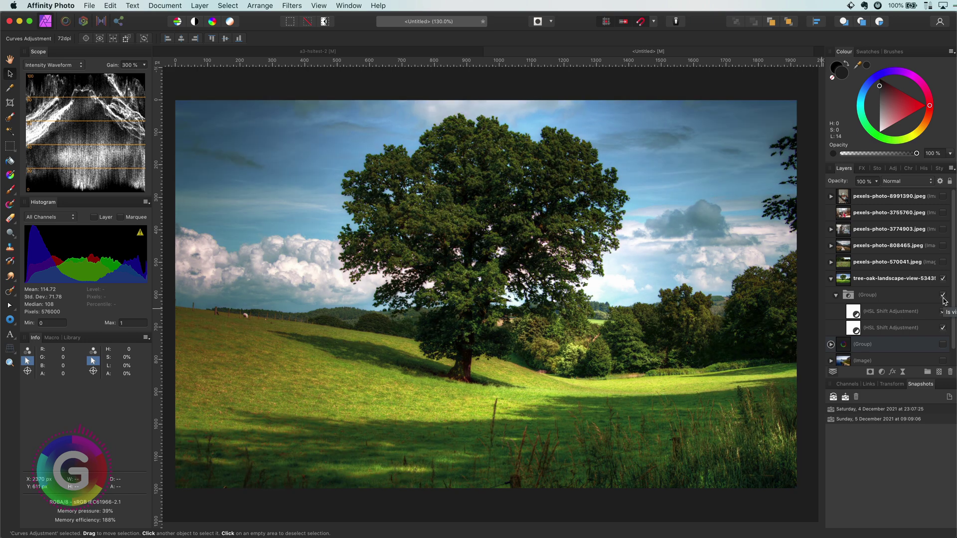
{"action": "left_click", "coordinate": [943, 299]}
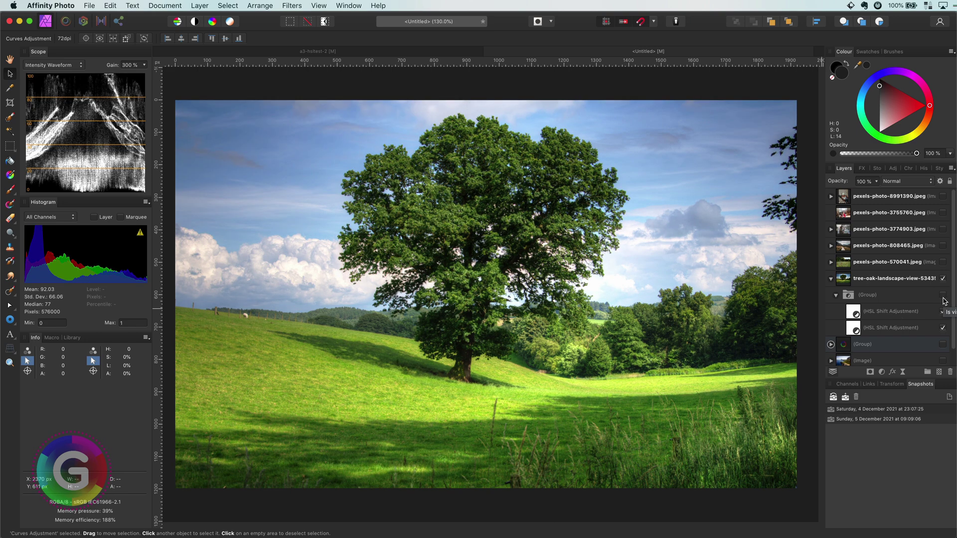
{"action": "left_click", "coordinate": [944, 299]}
{"action": "scroll", "coordinate": [853, 305], "scroll_direction": "down", "scroll_amount": 1}
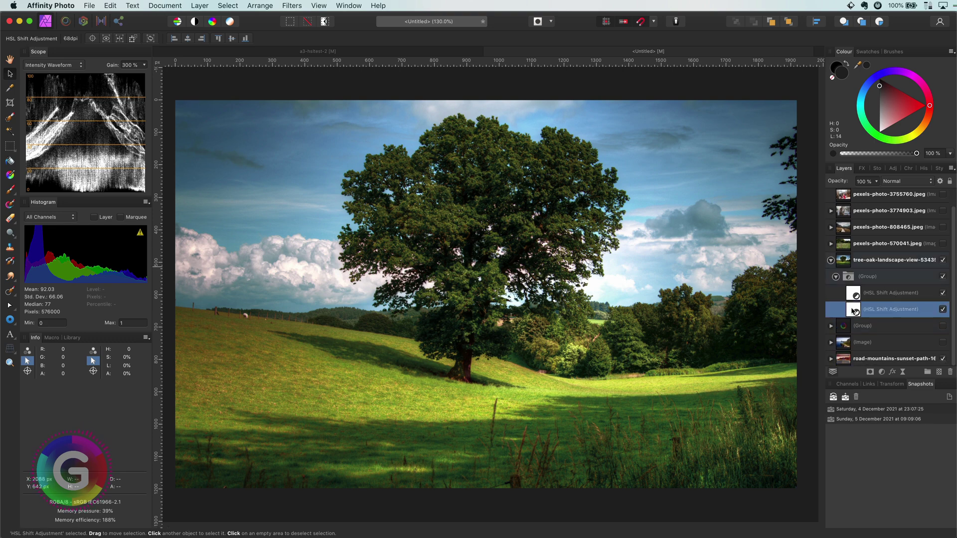
Step: Nudge the lower HSL adjustment's Hue Shift and review the upper HSL adjustment's settings
{"action": "double_click", "coordinate": [853, 307]}
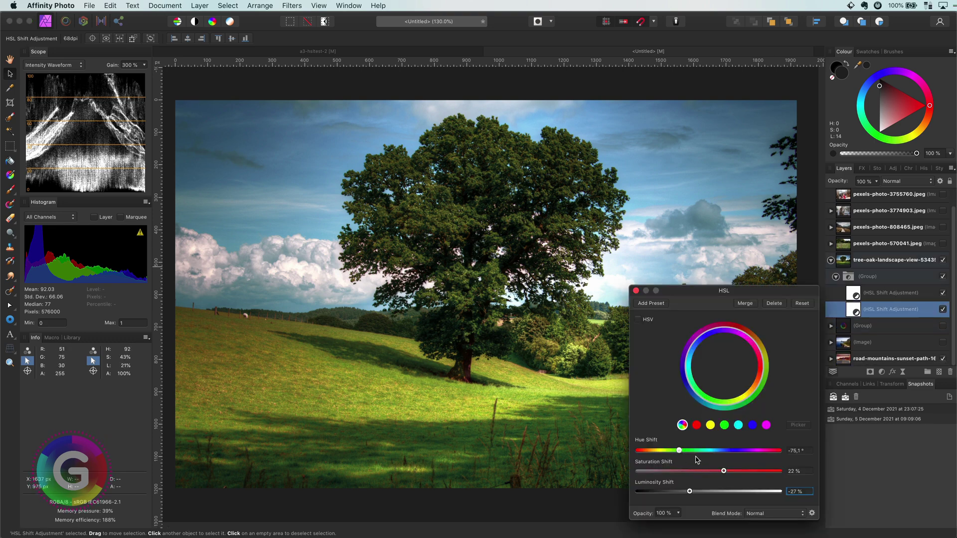
{"action": "mouse_move", "coordinate": [679, 450]}
{"action": "left_mouse_down"}
{"action": "mouse_move", "coordinate": [620, 452]}
{"action": "mouse_move", "coordinate": [683, 450]}
{"action": "left_mouse_up"}
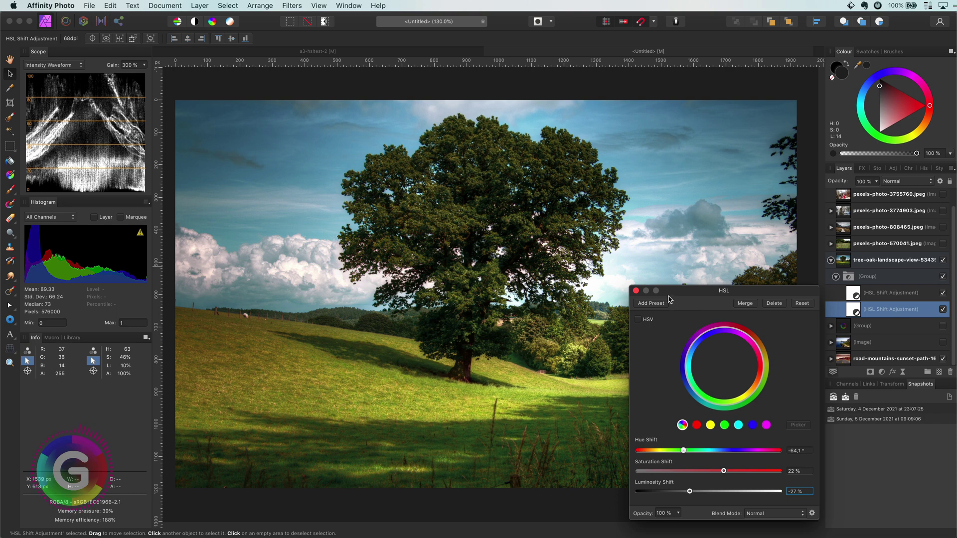
{"action": "left_click", "coordinate": [635, 291]}
{"action": "left_click", "coordinate": [857, 297]}
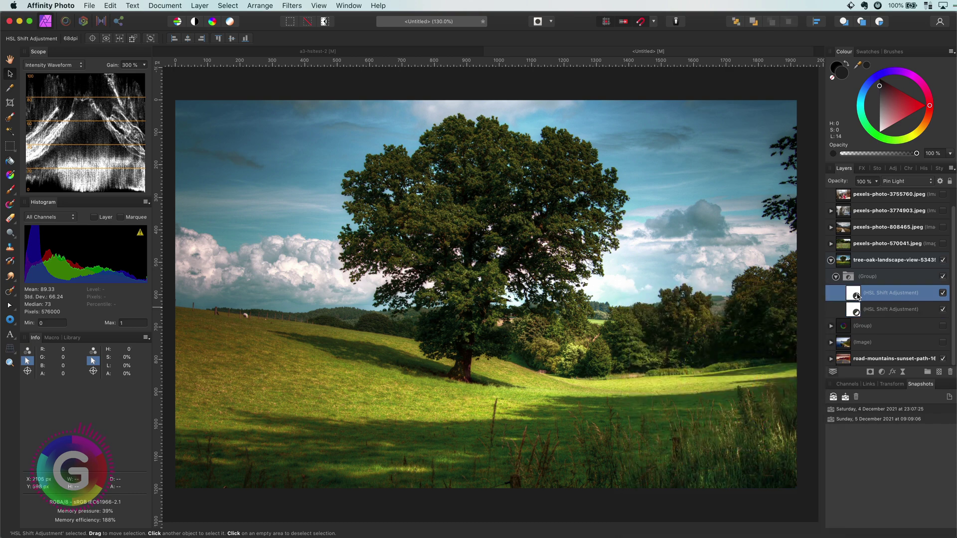
{"action": "double_click", "coordinate": [856, 295]}
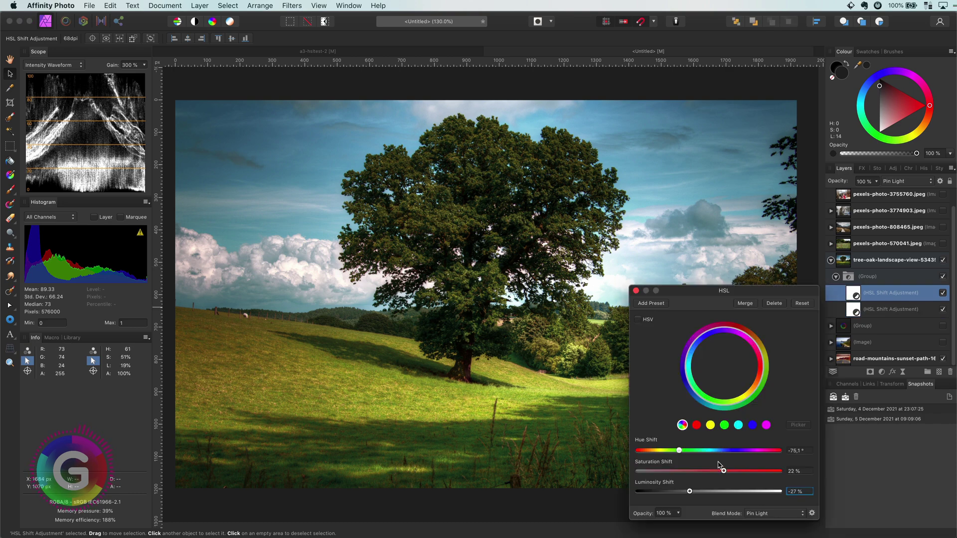
{"action": "left_click", "coordinate": [635, 294]}
Step: Try Normal blending on the upper HSL adjustment, then set it back to Pin Light
{"action": "left_click", "coordinate": [905, 181]}
{"action": "left_click", "coordinate": [897, 67]}
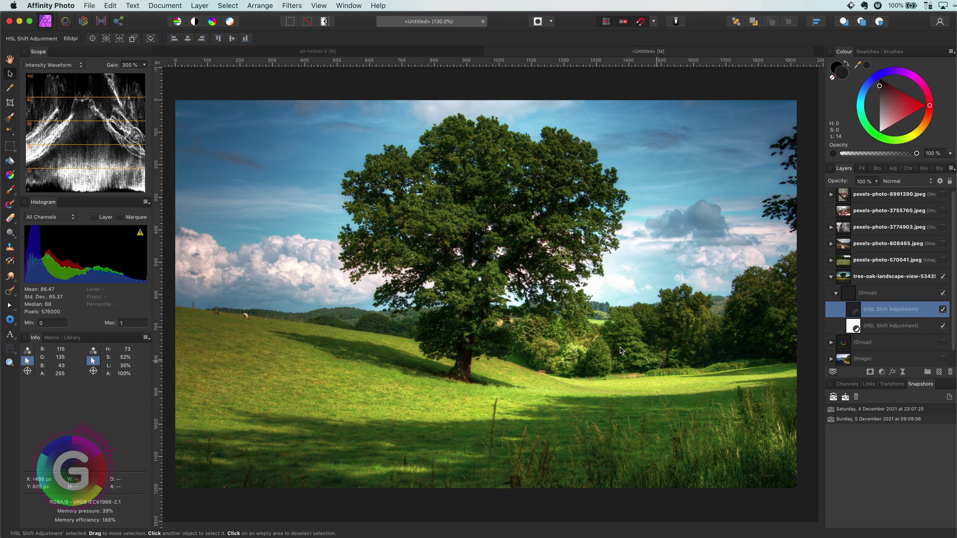
{"action": "left_click", "coordinate": [921, 182]}
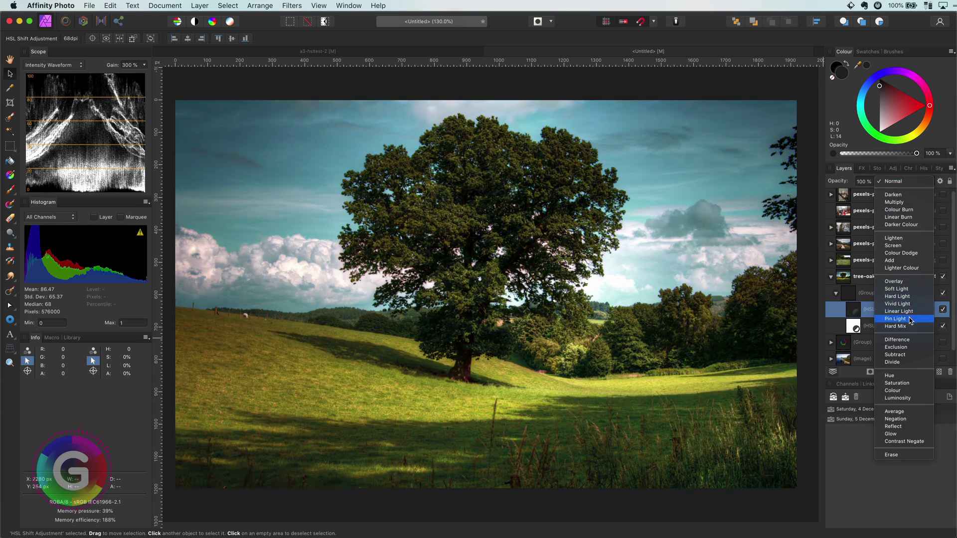
{"action": "left_click", "coordinate": [909, 320]}
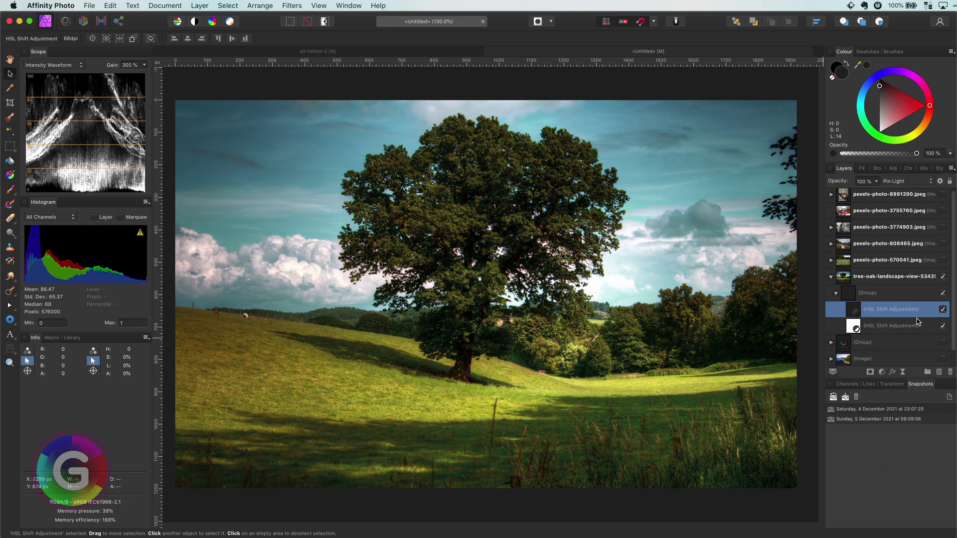
Step: Show pexels-photo-570041.jpeg, inspect its second HSL Shift, hide the first, and collapse the layer
{"action": "left_click", "coordinate": [943, 259]}
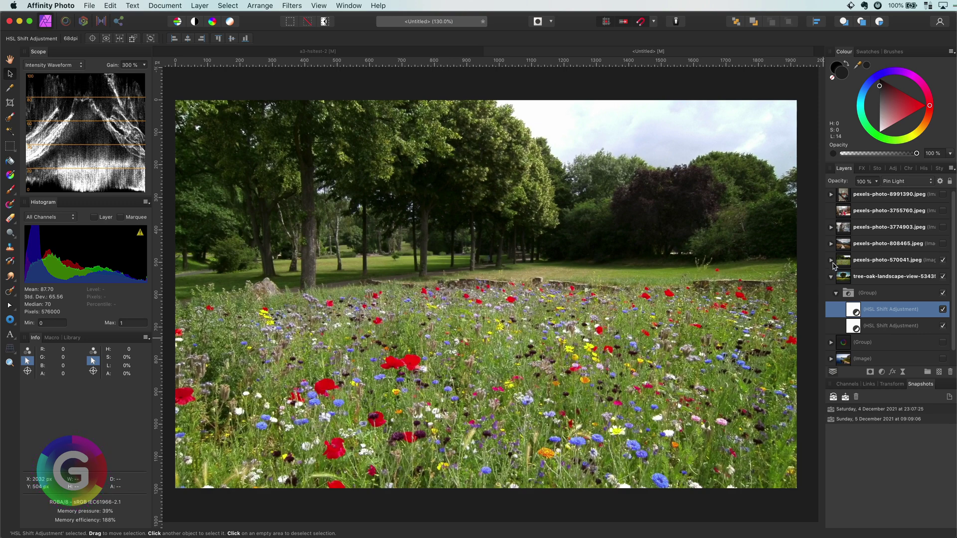
{"action": "left_click", "coordinate": [831, 260]}
{"action": "left_click", "coordinate": [836, 277]}
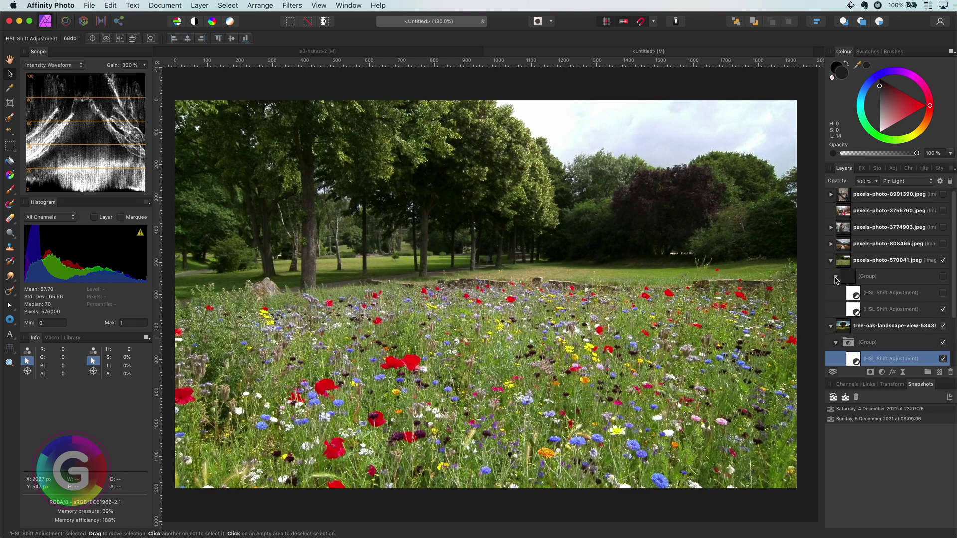
{"action": "left_click", "coordinate": [857, 312]}
{"action": "double_click", "coordinate": [856, 312]}
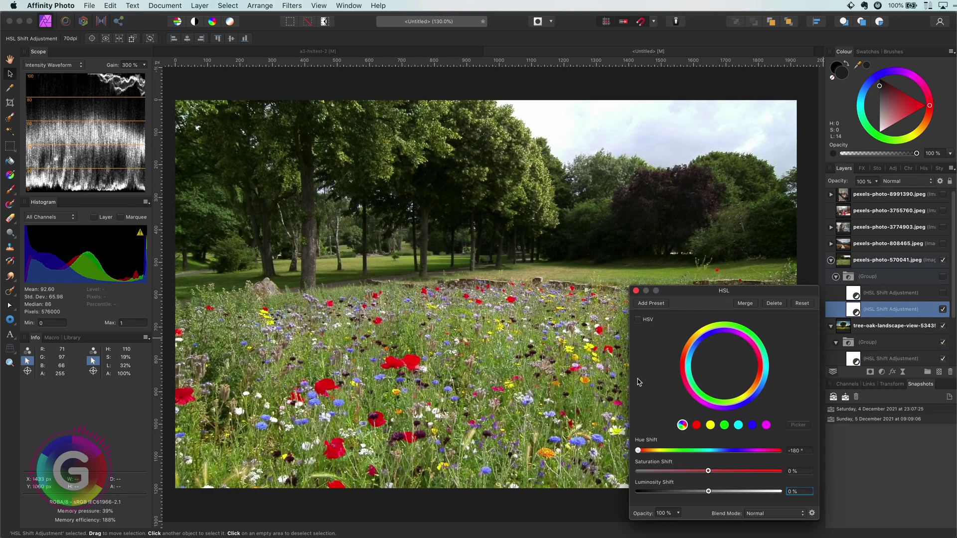
{"action": "left_click", "coordinate": [635, 288]}
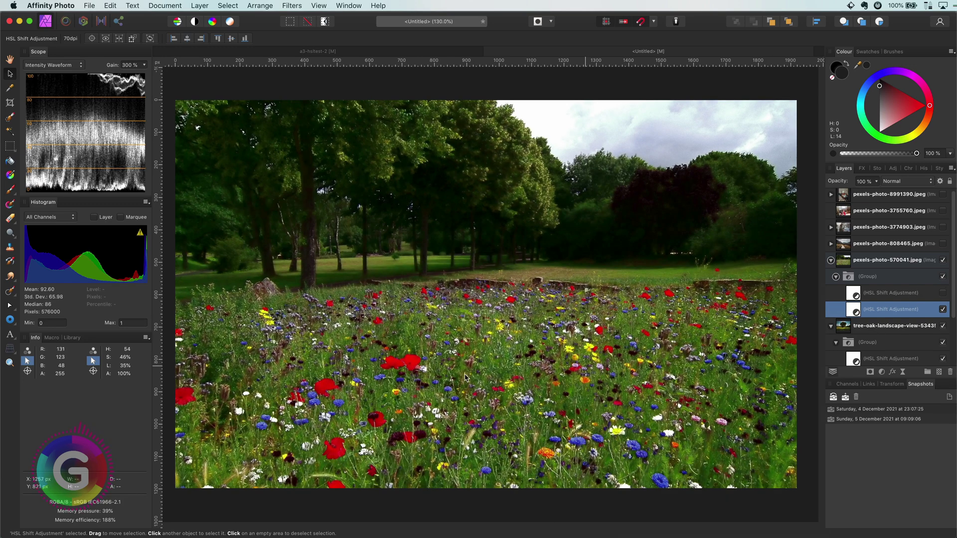
{"action": "left_click", "coordinate": [942, 293]}
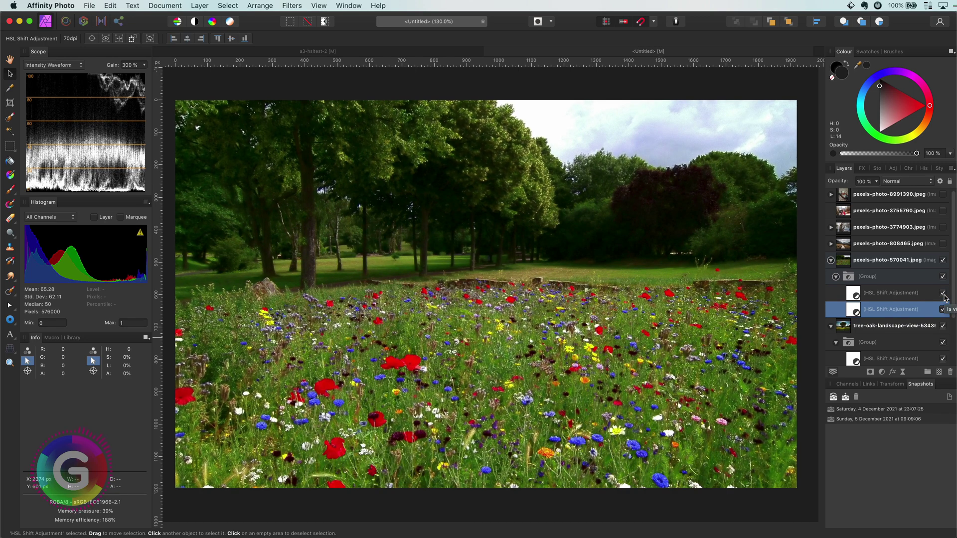
{"action": "left_click", "coordinate": [836, 276]}
{"action": "left_click", "coordinate": [830, 260]}
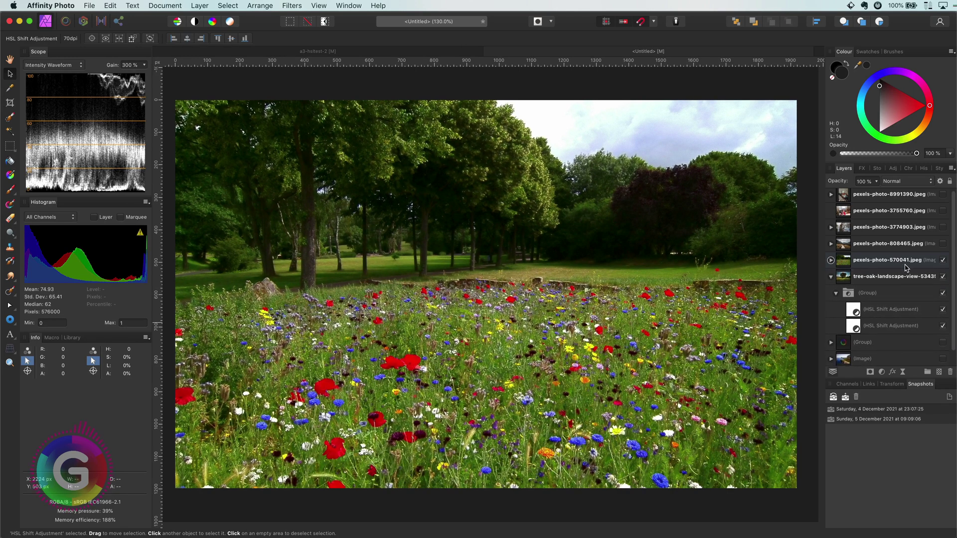
Step: Show pexels-photo-808465.jpeg, inspect its lower HSL Shift, and enable its adjustment group
{"action": "left_click", "coordinate": [942, 244]}
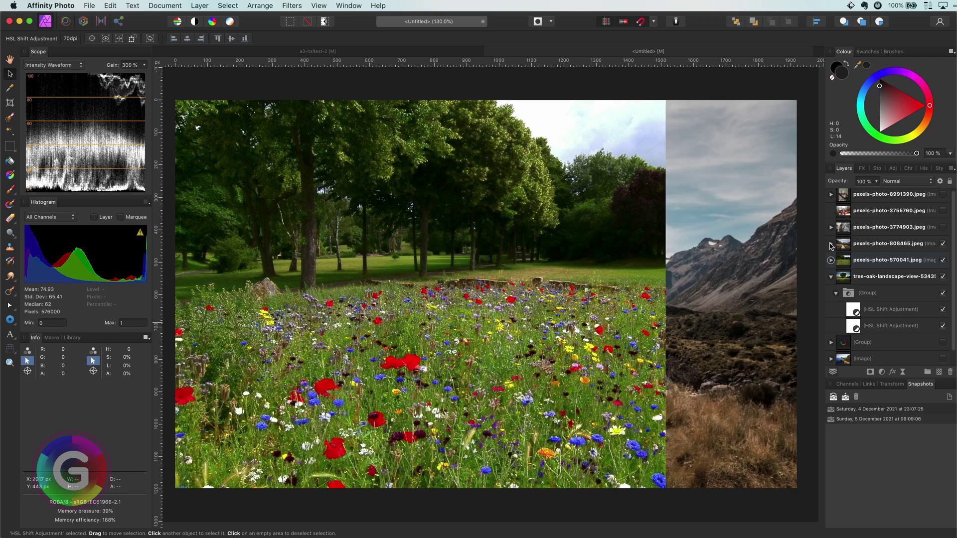
{"action": "left_click", "coordinate": [830, 244]}
{"action": "left_click", "coordinate": [836, 260]}
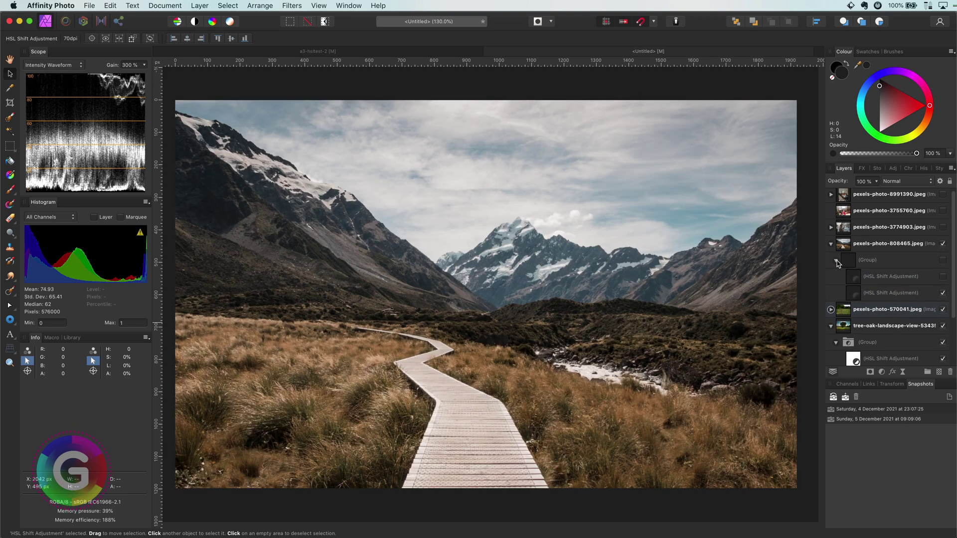
{"action": "double_click", "coordinate": [853, 292]}
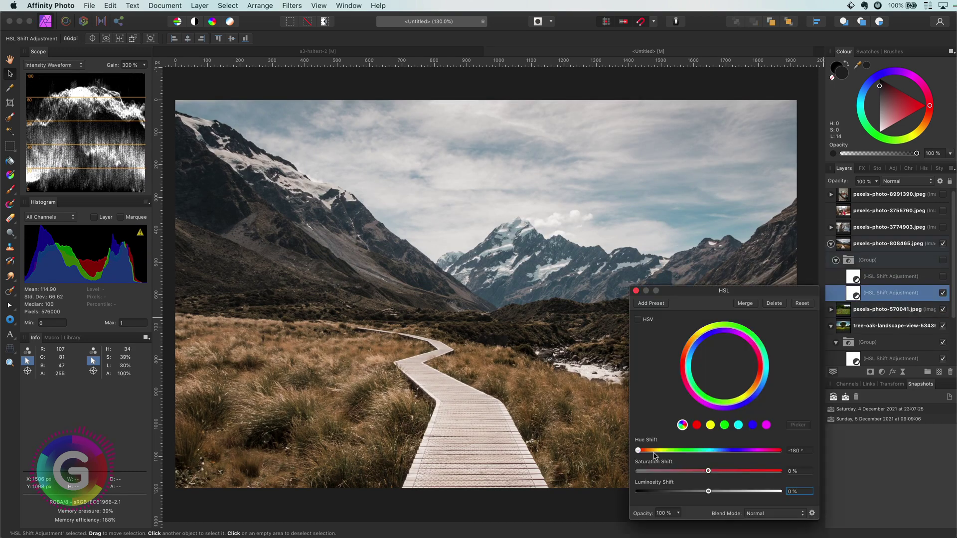
{"action": "left_click", "coordinate": [636, 291]}
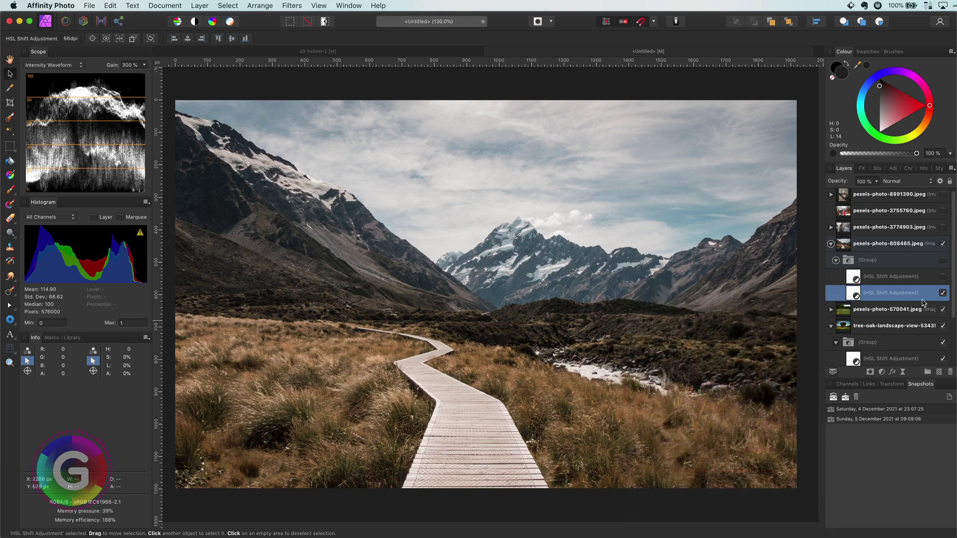
{"action": "left_click", "coordinate": [943, 260]}
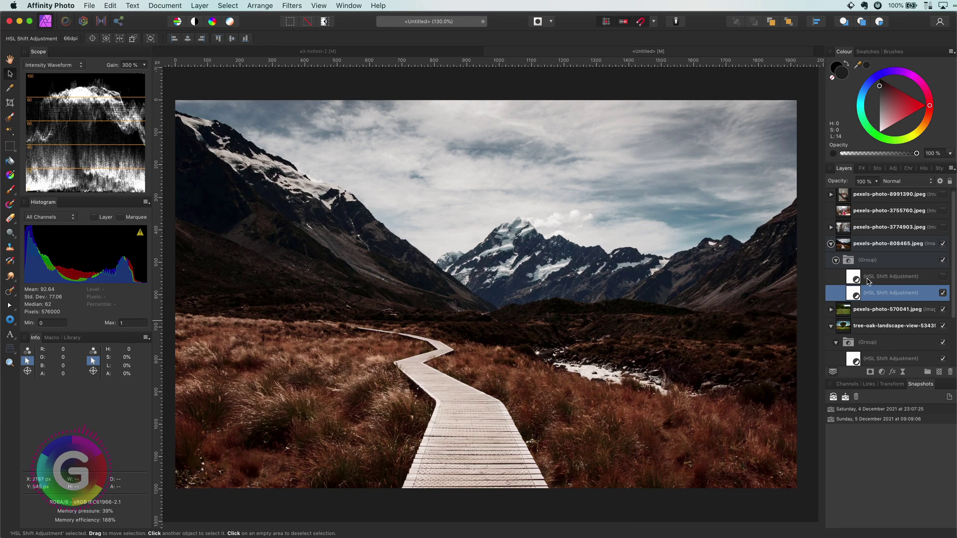
Step: Inspect the upper HSL Shift, toggle it to turn the grass green, and collapse the layer
{"action": "double_click", "coordinate": [853, 281]}
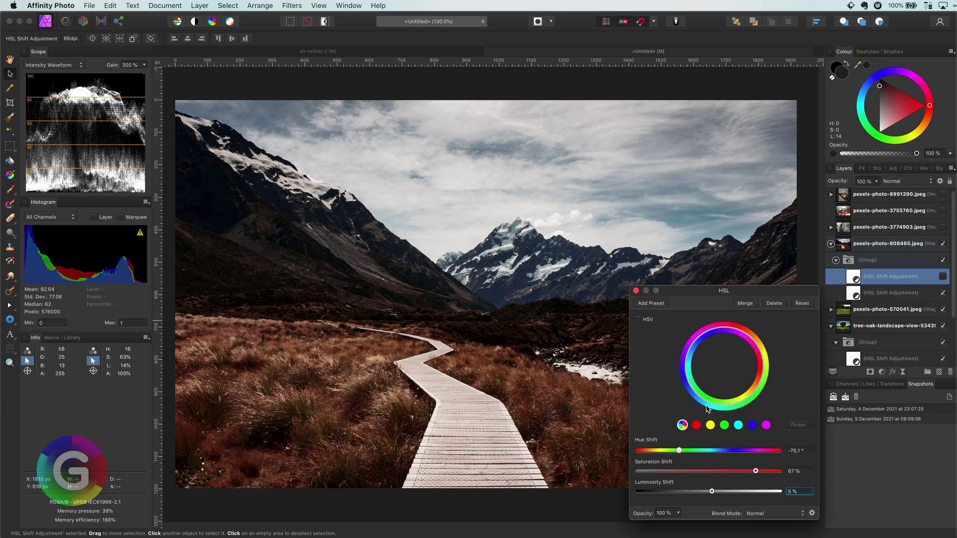
{"action": "left_click", "coordinate": [636, 291]}
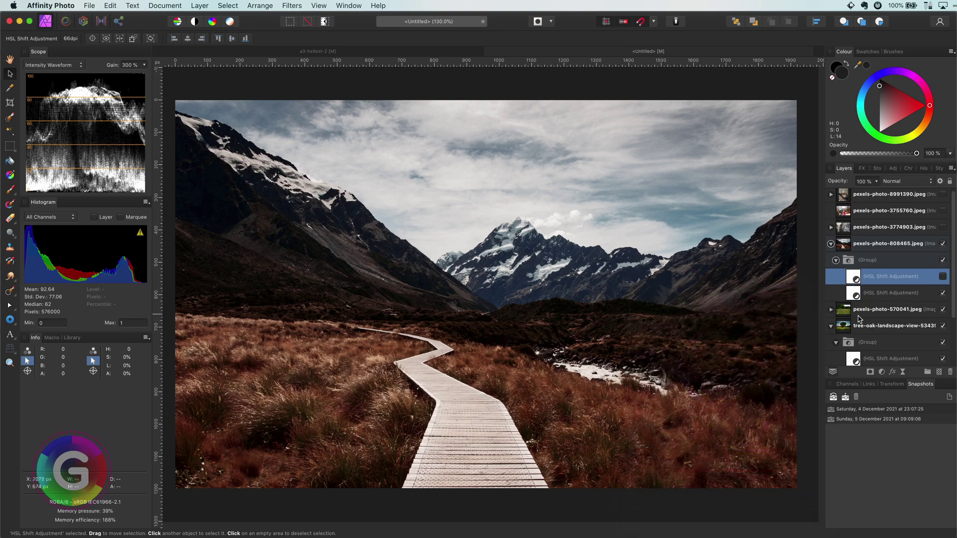
{"action": "left_click", "coordinate": [942, 276]}
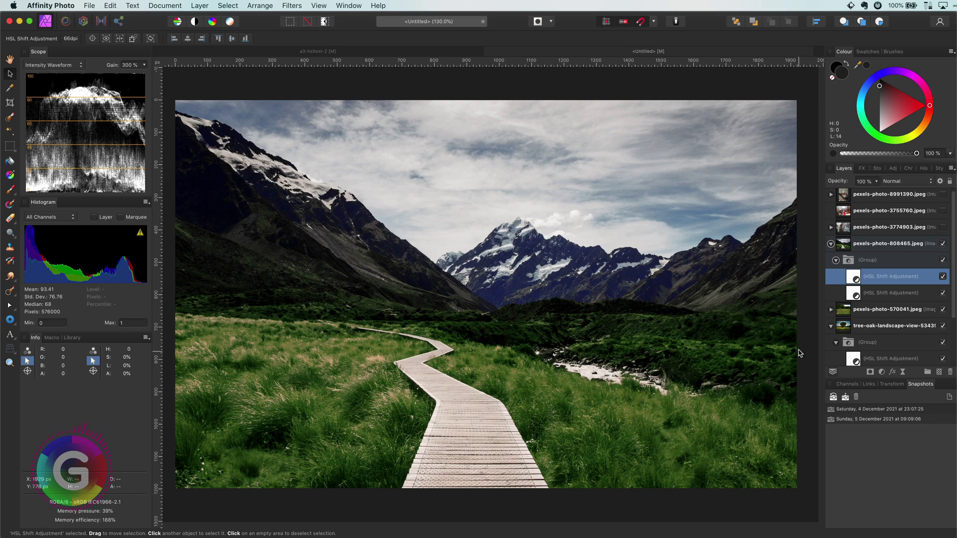
{"action": "left_click", "coordinate": [831, 244]}
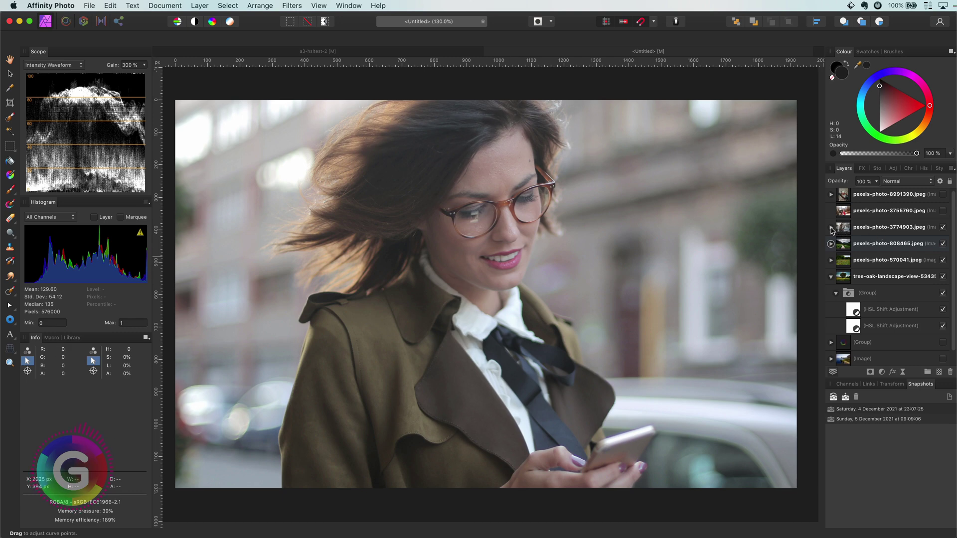
Step: Expand the glasses portrait, inspect its HSL Shift, and enable the grade group, comparing it off and on
{"action": "left_click", "coordinate": [830, 228]}
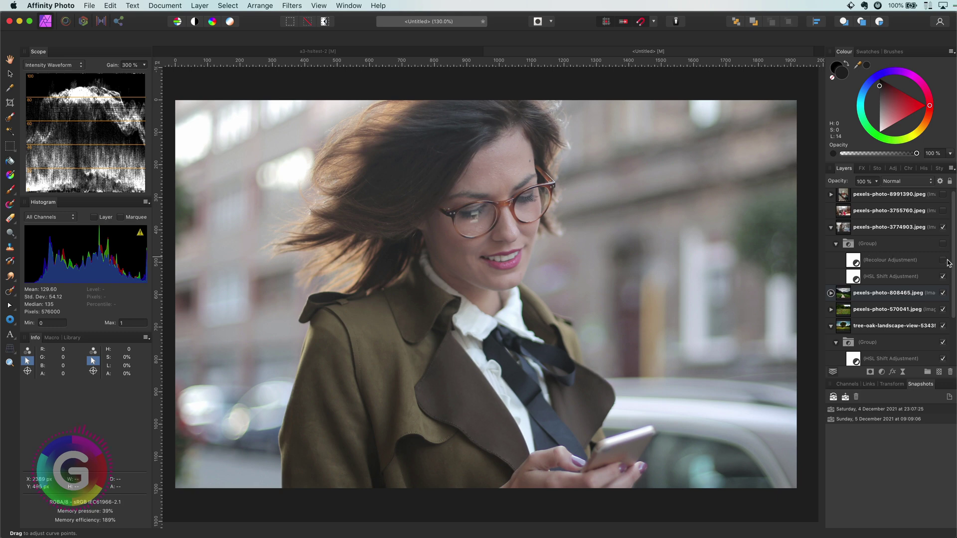
{"action": "double_click", "coordinate": [856, 277]}
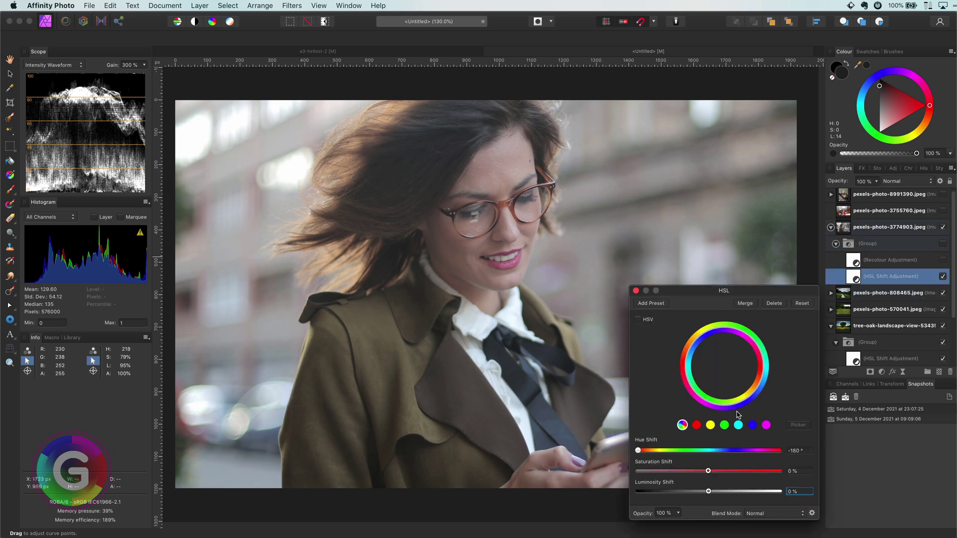
{"action": "left_click", "coordinate": [635, 291]}
{"action": "left_click", "coordinate": [942, 245]}
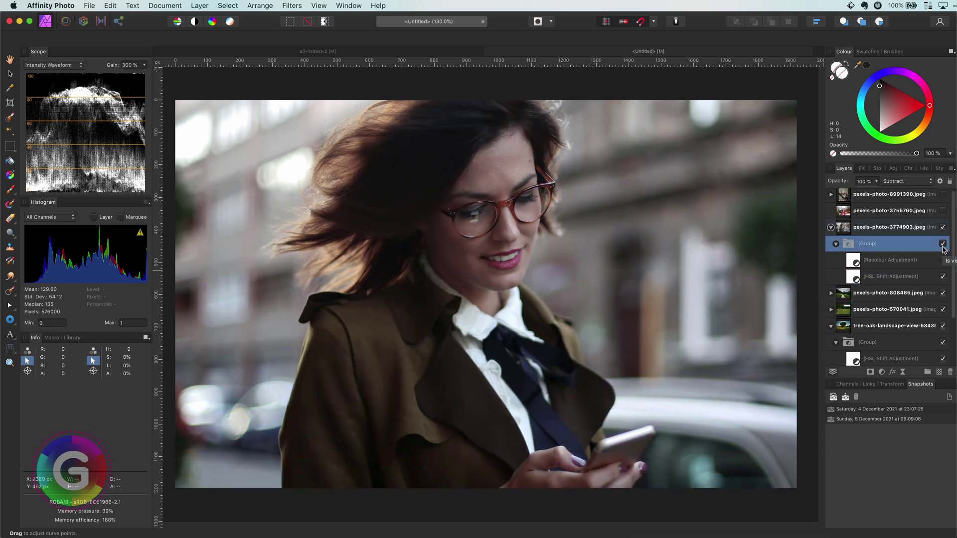
{"action": "left_click", "coordinate": [941, 244]}
{"action": "left_click", "coordinate": [942, 244]}
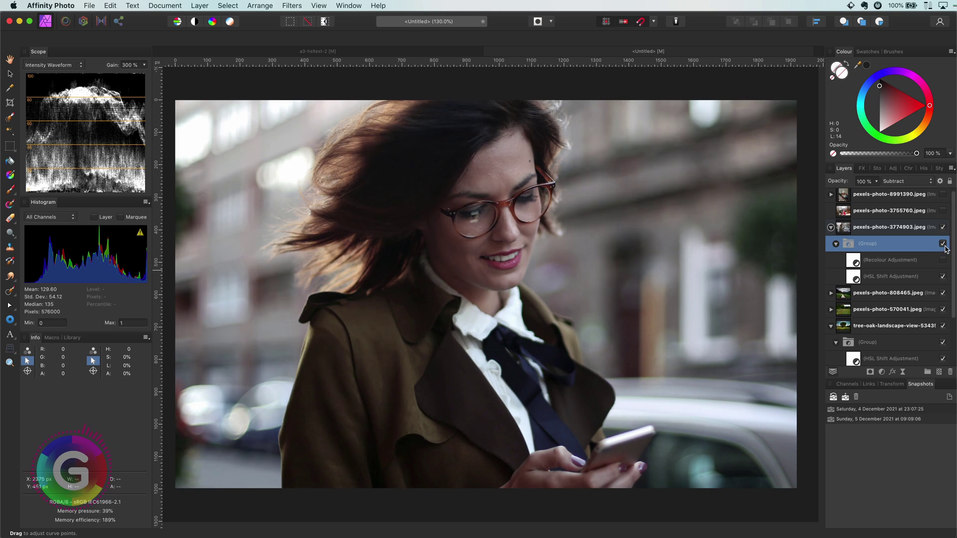
Step: Turn on Recolour (hue 260°, saturation 82%, lightness −25%) and keep Subtract blending
{"action": "left_click", "coordinate": [872, 265]}
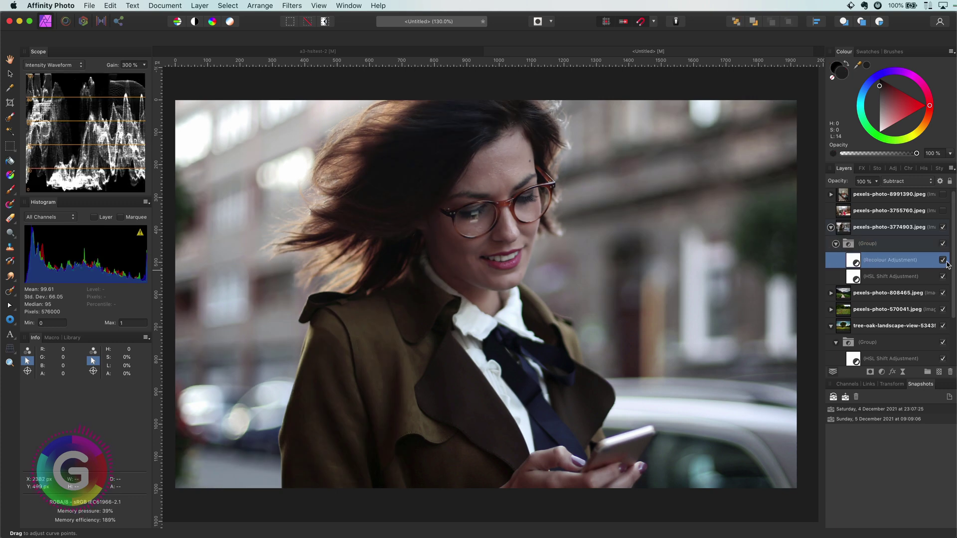
{"action": "left_click", "coordinate": [942, 260]}
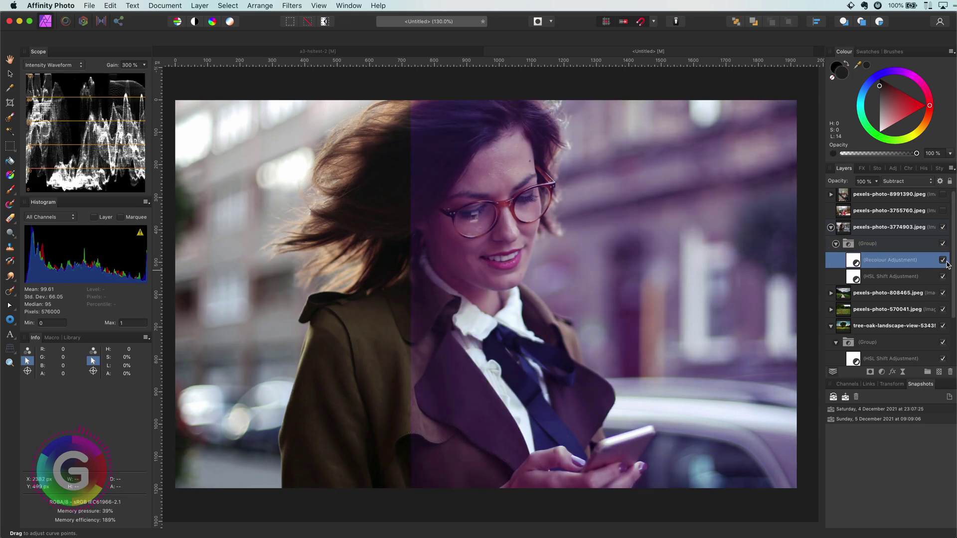
{"action": "double_click", "coordinate": [856, 262]}
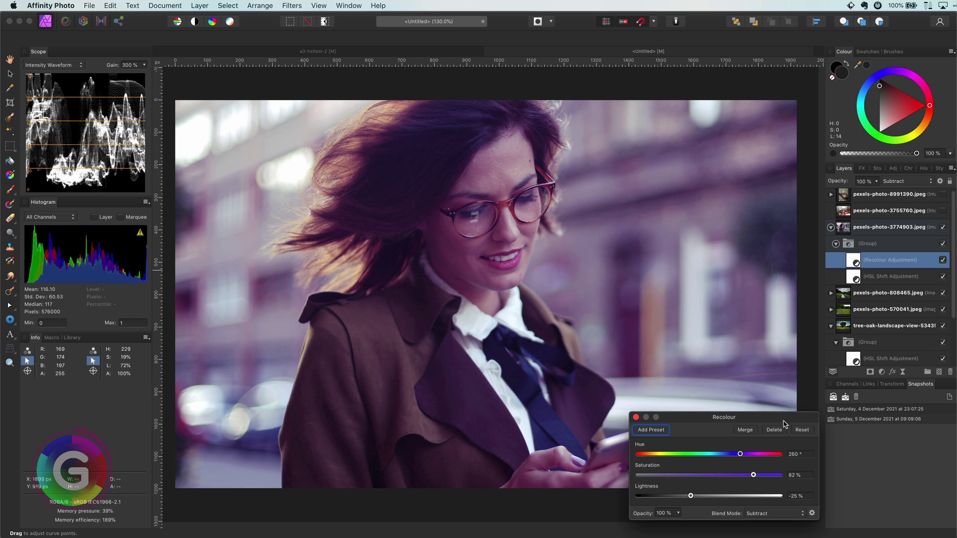
{"action": "left_click", "coordinate": [899, 184]}
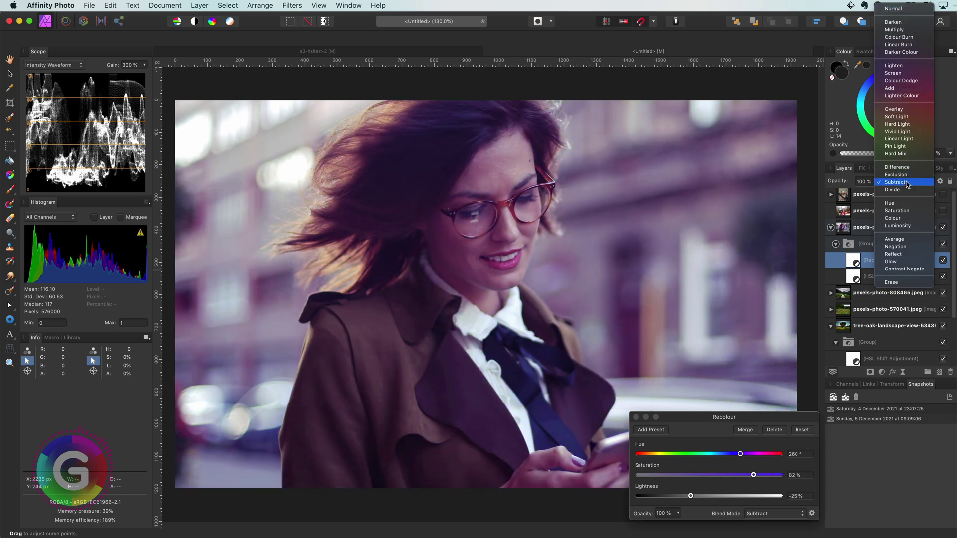
{"action": "left_click", "coordinate": [906, 184]}
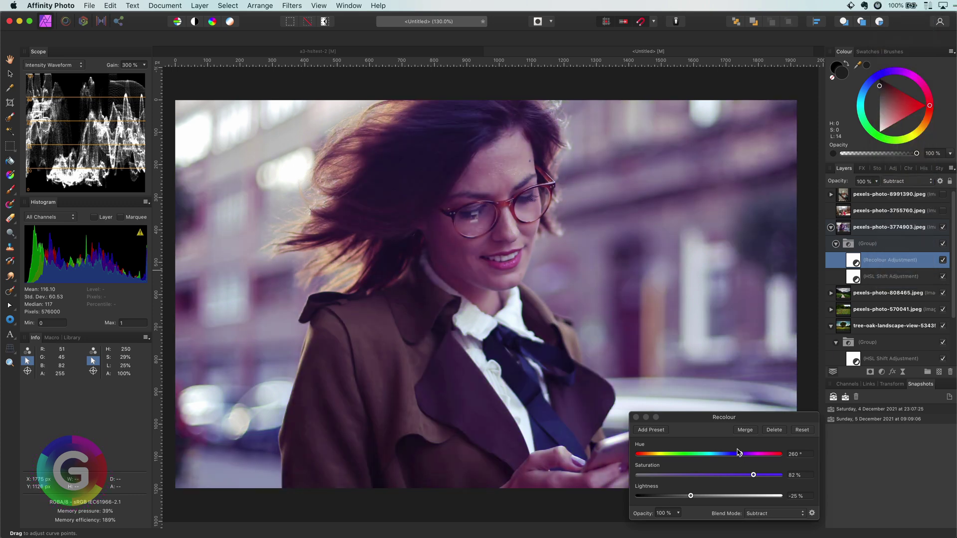
Step: Move Recolour out of the group with Normal blending and its underlying blend range at 0%
{"action": "left_click_drag", "start_coordinate": [858, 264], "coordinate": [858, 244]}
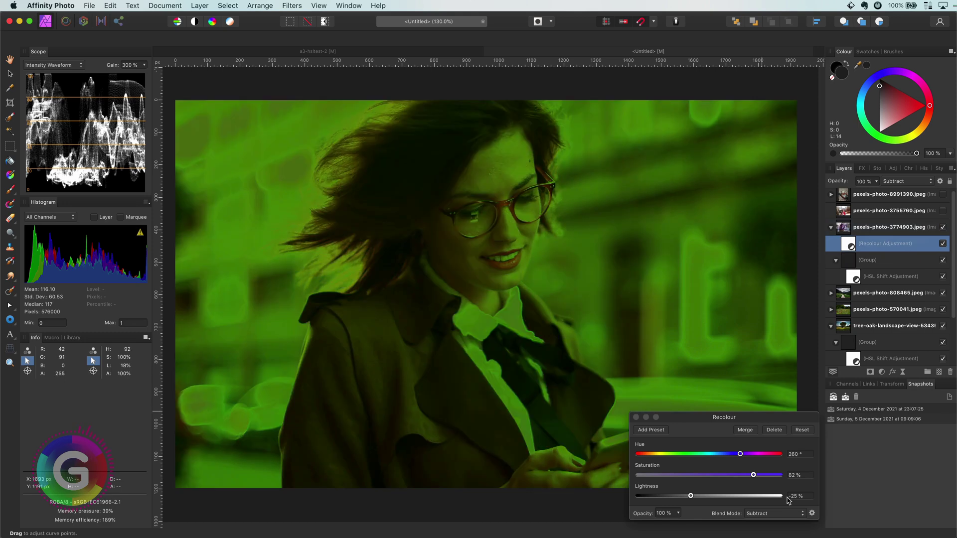
{"action": "left_click", "coordinate": [782, 514]}
{"action": "left_click", "coordinate": [757, 336]}
{"action": "left_click", "coordinate": [940, 181]}
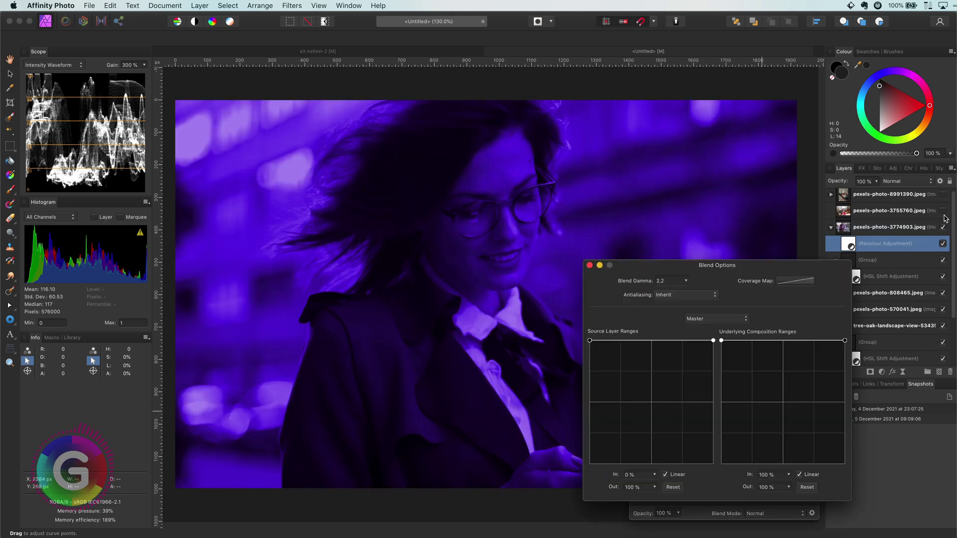
{"action": "left_click_drag", "start_coordinate": [844, 340], "coordinate": [844, 463]}
{"action": "left_click_drag", "start_coordinate": [643, 270], "coordinate": [419, 290]}
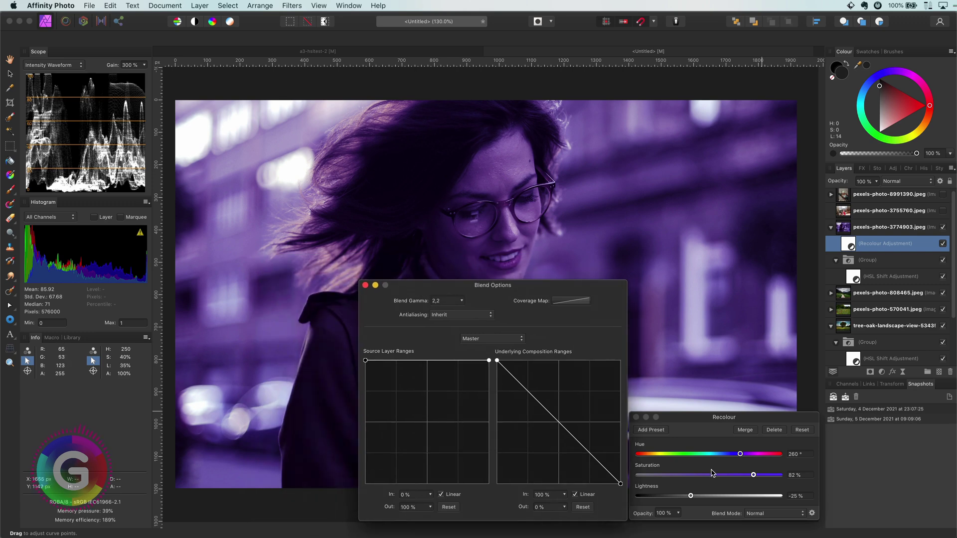
{"action": "left_click", "coordinate": [365, 285]}
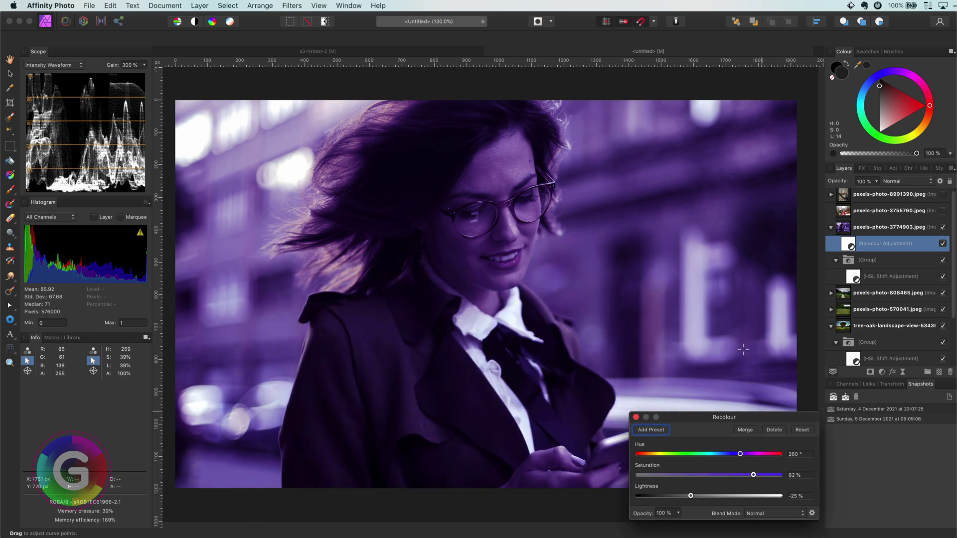
Step: Put Recolour back in the group with Subtract blending, compare it off and on, and collapse the portrait
{"action": "left_click_drag", "start_coordinate": [852, 244], "coordinate": [853, 261]}
{"action": "left_click", "coordinate": [940, 181]}
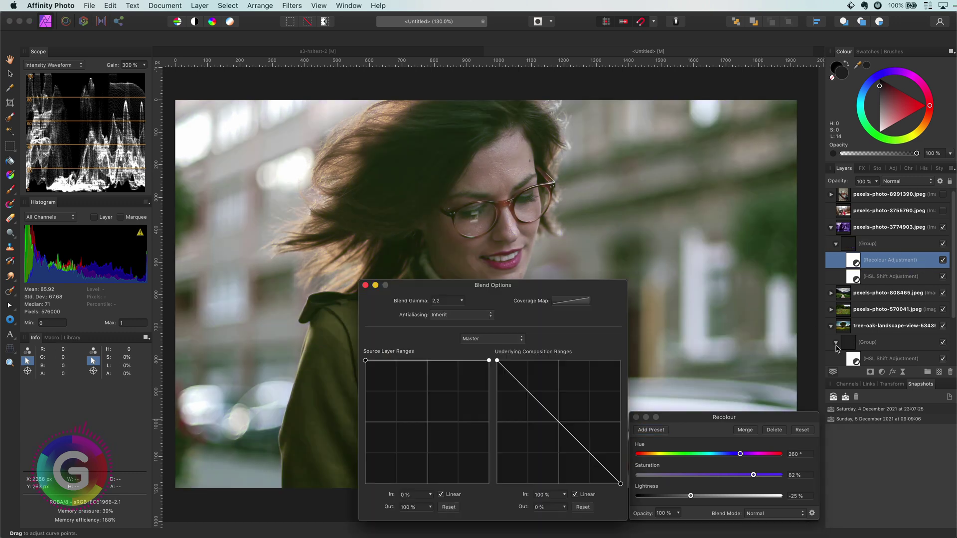
{"action": "left_click", "coordinate": [713, 386]}
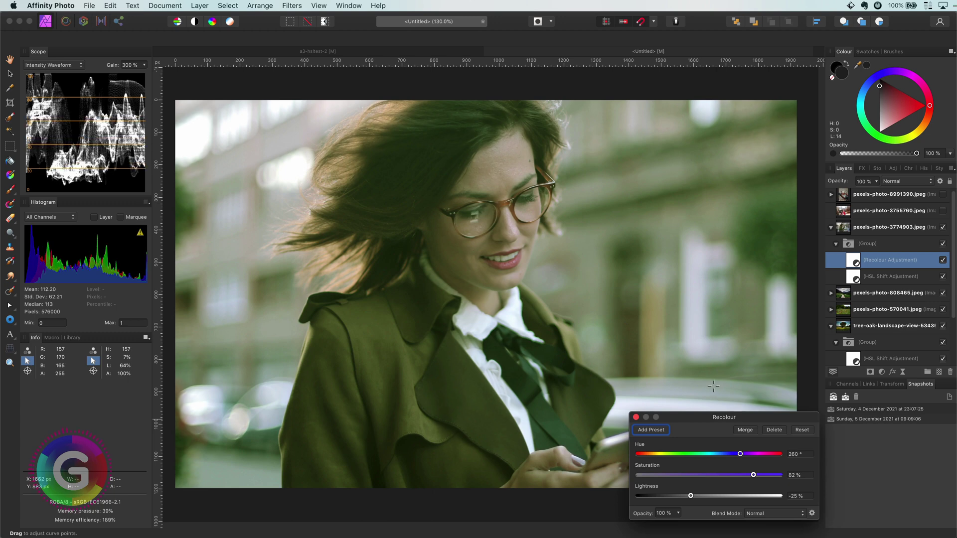
{"action": "left_click", "coordinate": [897, 181]}
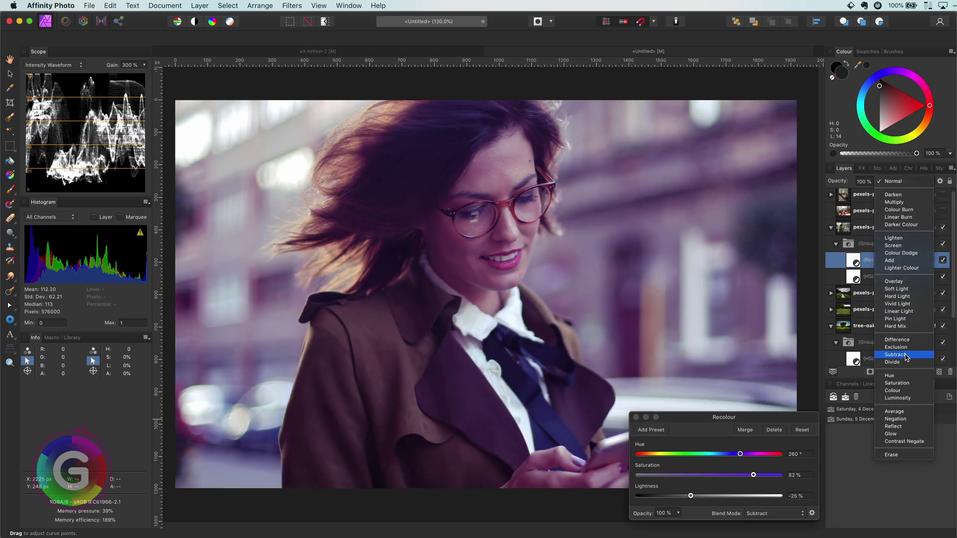
{"action": "left_click", "coordinate": [895, 354]}
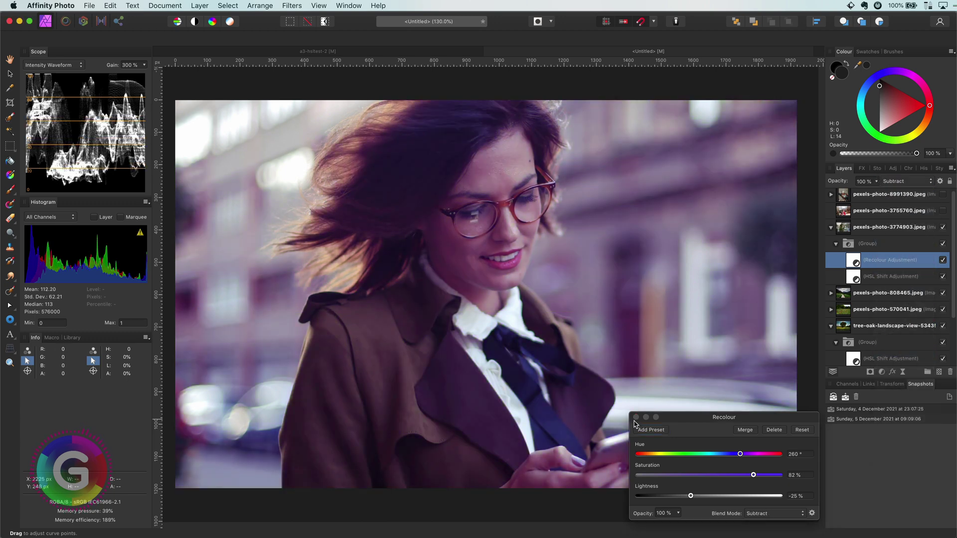
{"action": "left_click", "coordinate": [942, 260]}
{"action": "left_click", "coordinate": [942, 260]}
{"action": "left_click", "coordinate": [831, 227]}
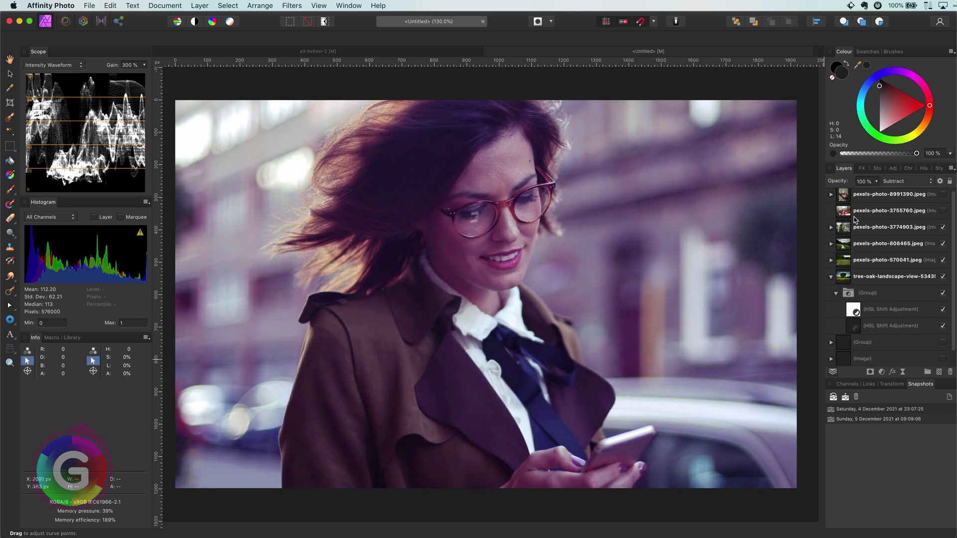
Step: Show pexels-photo-3755760.jpeg and drag the glasses portrait's Subtract grade group into it
{"action": "left_click", "coordinate": [885, 216]}
{"action": "left_click", "coordinate": [941, 211]}
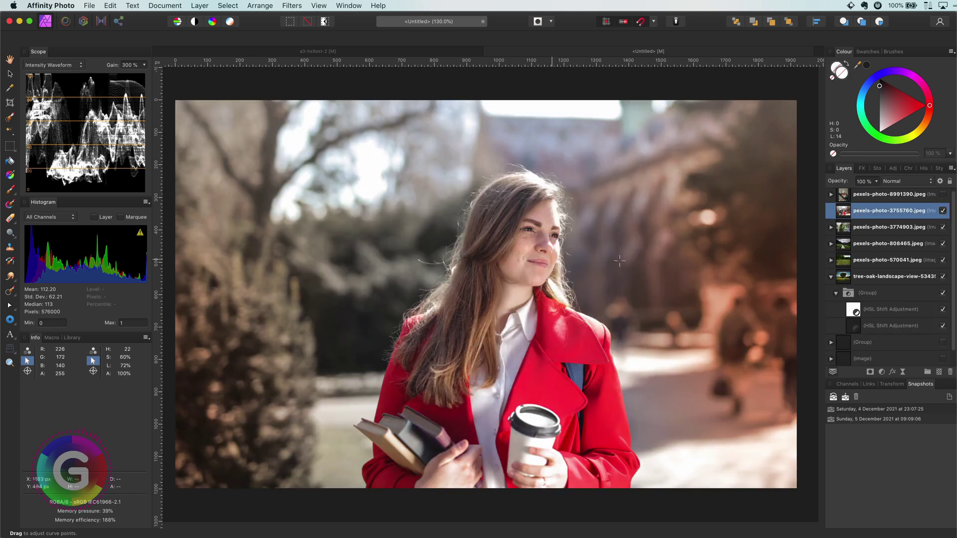
{"action": "left_click", "coordinate": [830, 227]}
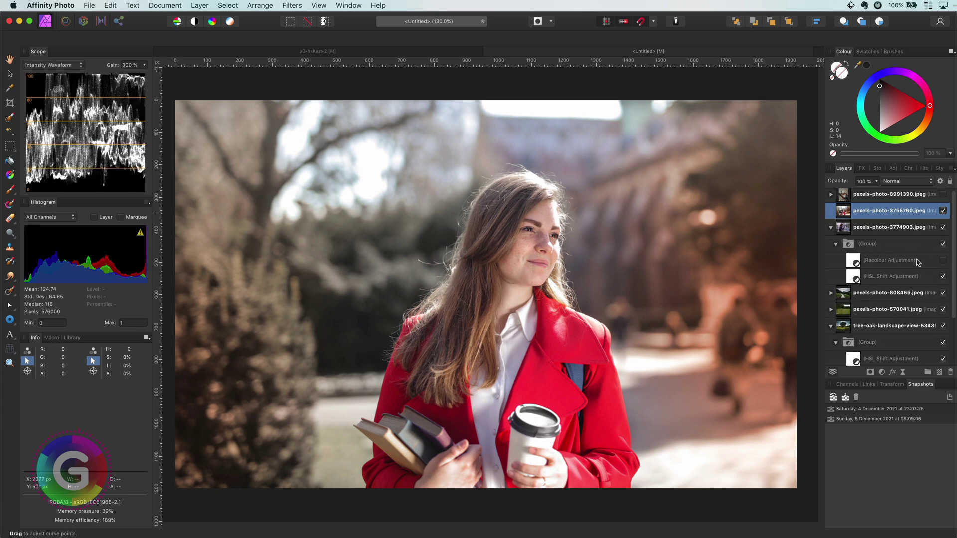
{"action": "left_click_drag", "start_coordinate": [862, 248], "coordinate": [879, 222]}
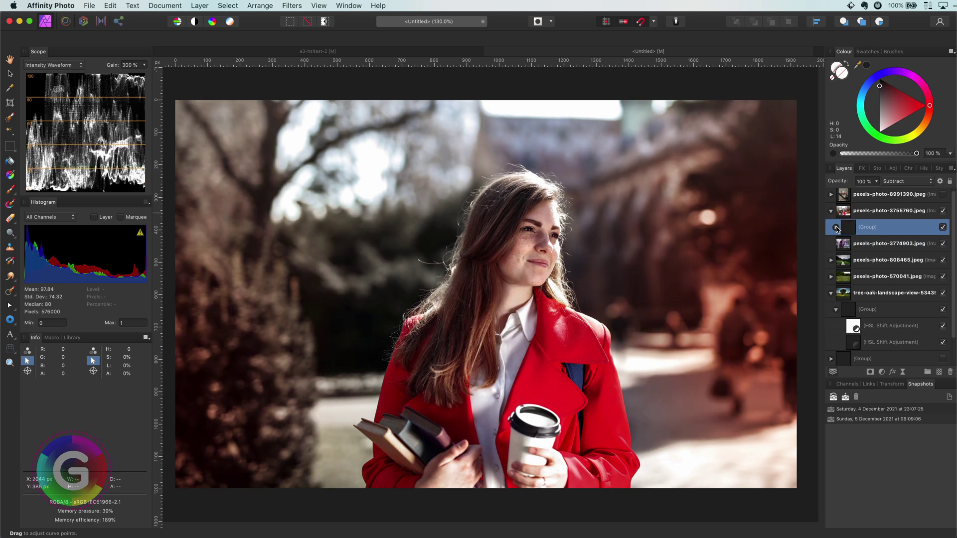
{"action": "left_click", "coordinate": [836, 227]}
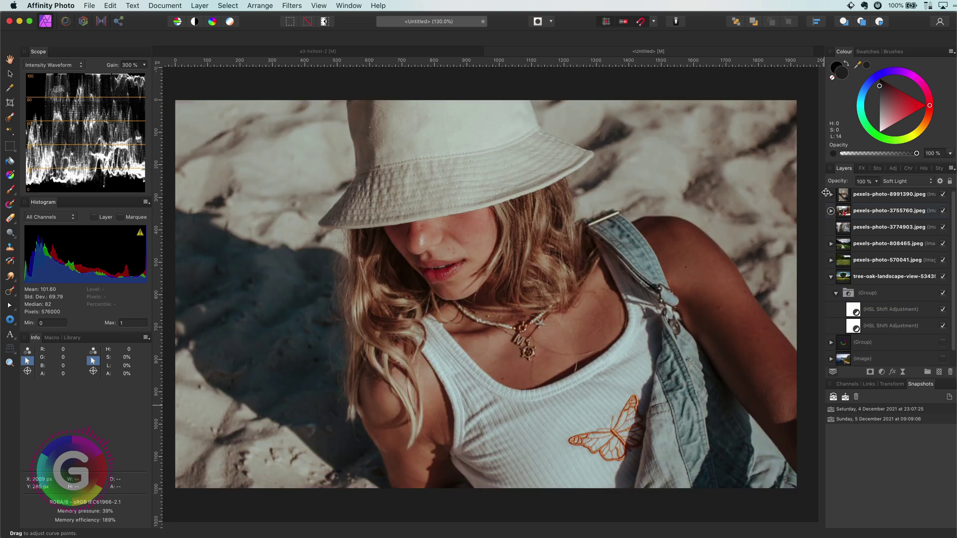
Step: Enable the hat portrait's grade group, switch Curves off, and turn off the second HSL Shift
{"action": "left_click", "coordinate": [830, 195]}
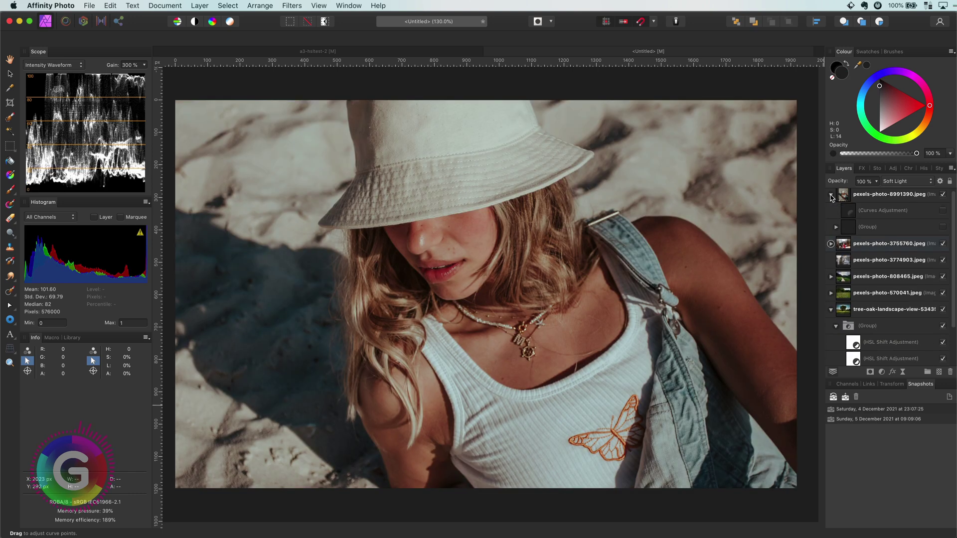
{"action": "left_click", "coordinate": [901, 211]}
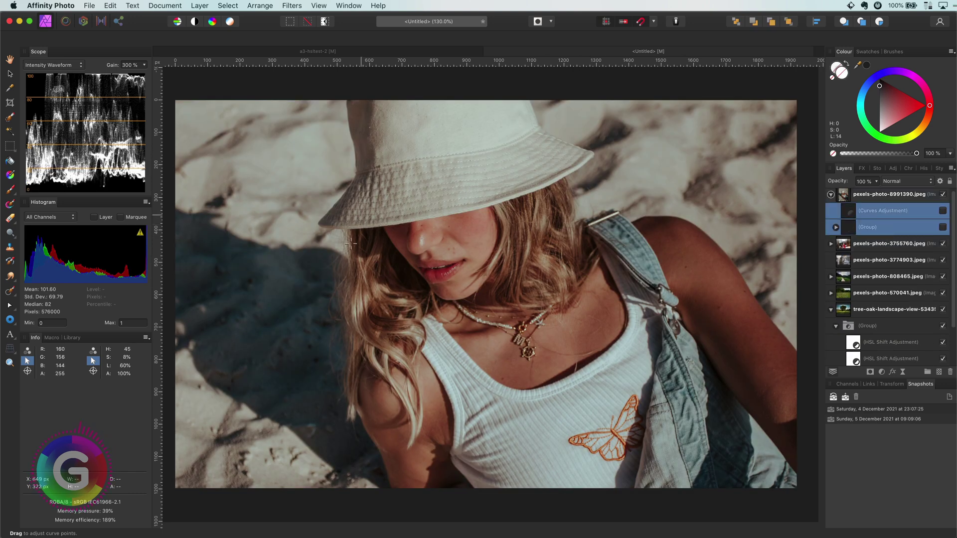
{"action": "left_click", "coordinate": [882, 227], "text": "shift"}
{"action": "left_click", "coordinate": [943, 227]}
{"action": "left_click", "coordinate": [835, 227]}
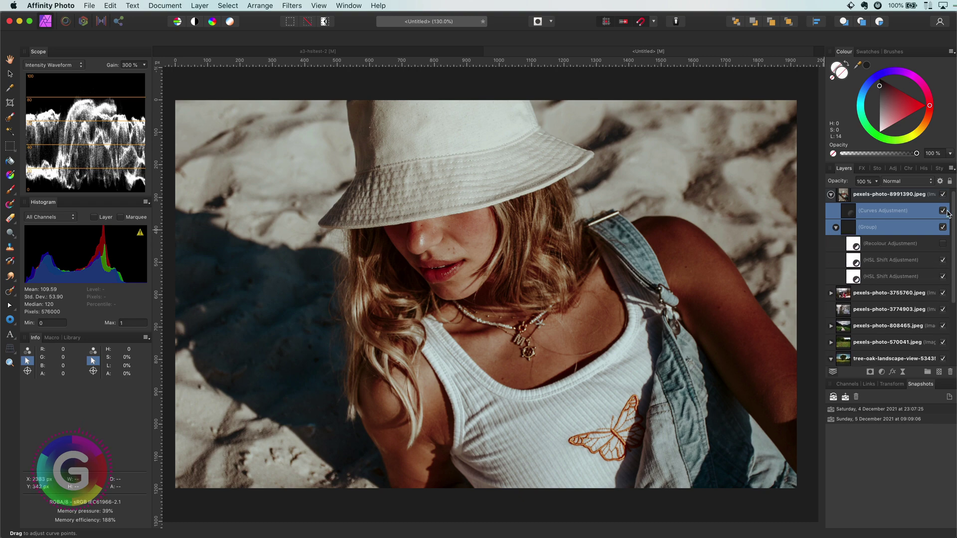
{"action": "left_click", "coordinate": [943, 210]}
{"action": "left_click", "coordinate": [892, 228]}
{"action": "left_click", "coordinate": [942, 260]}
Step: Inspect the third and second HSL Shift settings, turning the second back on
{"action": "double_click", "coordinate": [854, 278]}
{"action": "left_click", "coordinate": [638, 294]}
{"action": "left_click", "coordinate": [943, 259]}
{"action": "double_click", "coordinate": [855, 261]}
{"action": "left_click", "coordinate": [635, 291]}
Step: Turn on Recolour with a warmer hue, re-enable Curves, and compare Recolour off and on
{"action": "left_click", "coordinate": [942, 243]}
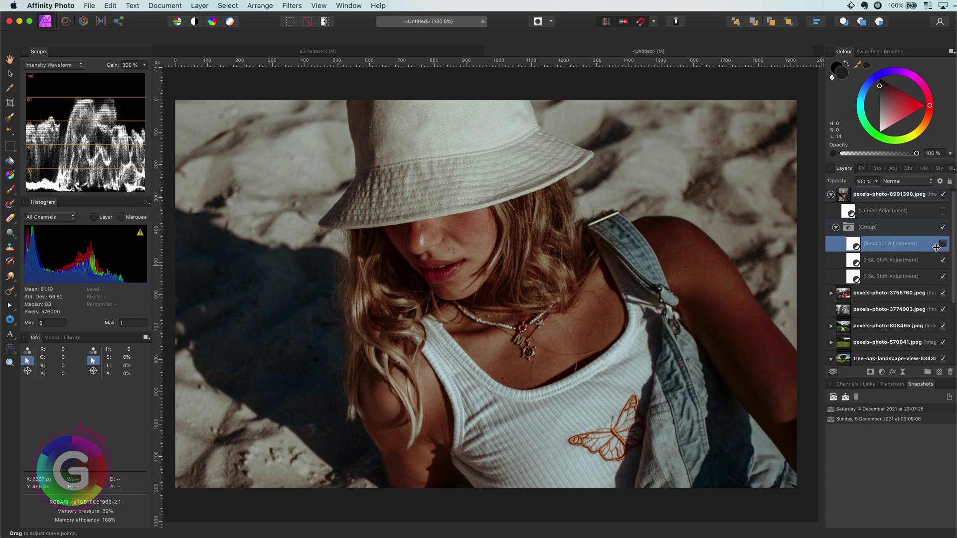
{"action": "double_click", "coordinate": [854, 246]}
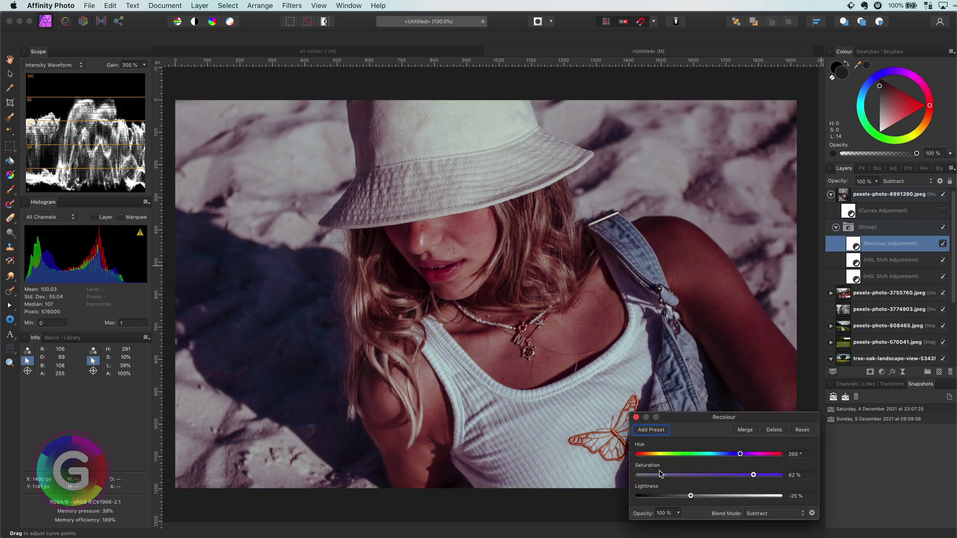
{"action": "left_click_drag", "start_coordinate": [666, 454], "coordinate": [667, 458]}
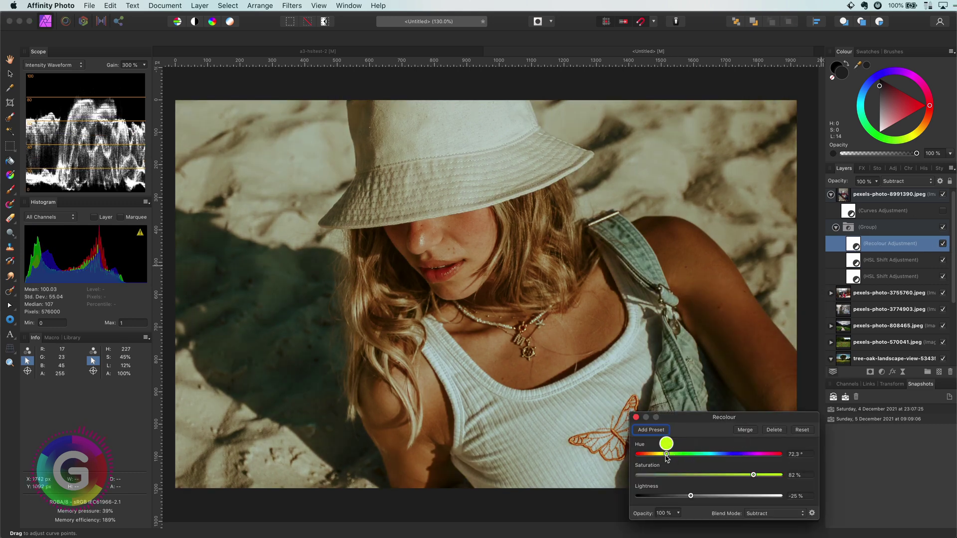
{"action": "left_click", "coordinate": [636, 417]}
{"action": "left_click", "coordinate": [943, 211]}
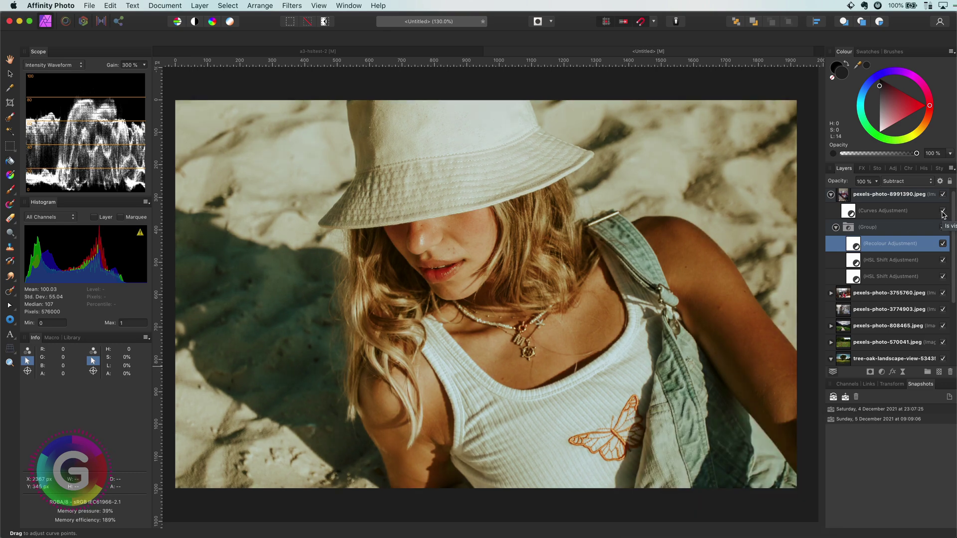
{"action": "left_click", "coordinate": [942, 243]}
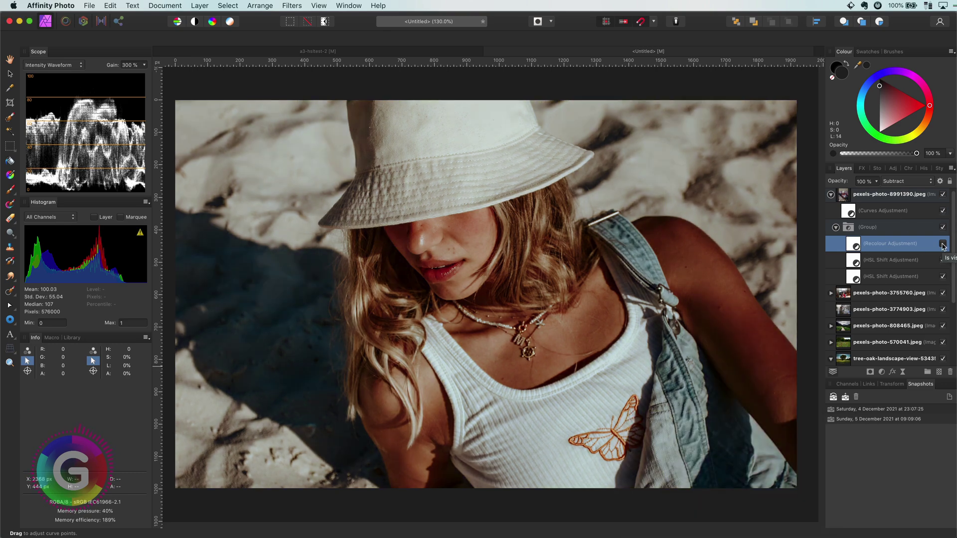
{"action": "left_click", "coordinate": [942, 243]}
Step: Hide the photos from the hat portrait down to the oak landscape to reveal the desert road
{"action": "left_click", "coordinate": [831, 195]}
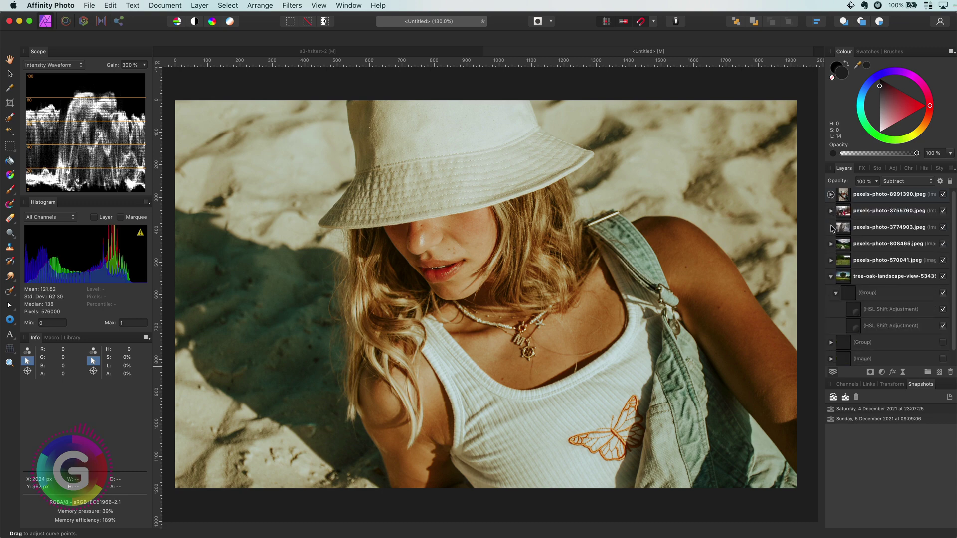
{"action": "left_click", "coordinate": [888, 198]}
{"action": "left_click", "coordinate": [883, 279], "text": "shift"}
{"action": "key", "text": "super+shift+h"}
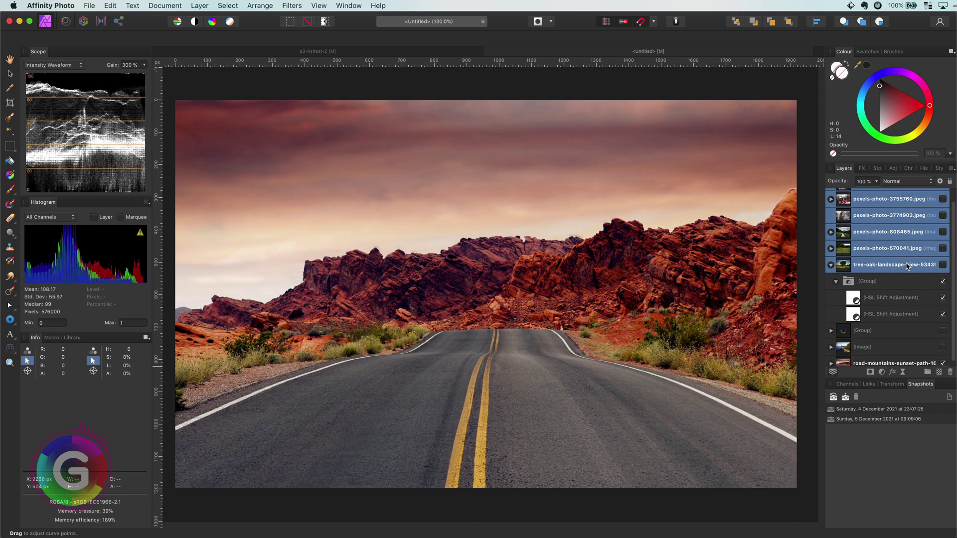